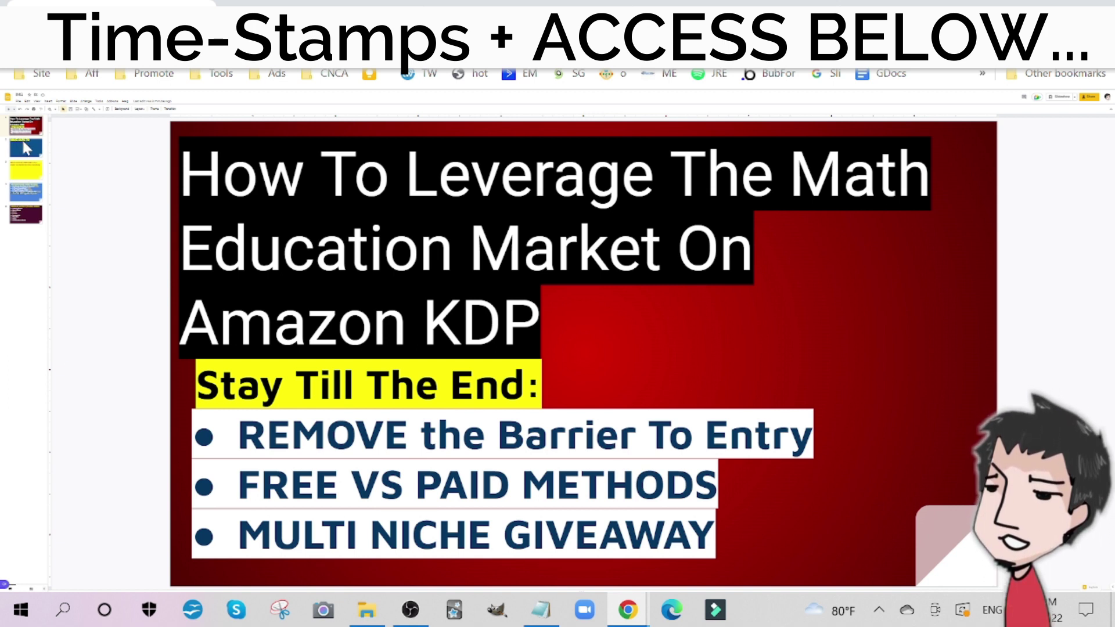
Step: Show the presentation's second slide and the math workbook sales page before switching to the Amazon window
left_click(24, 143)
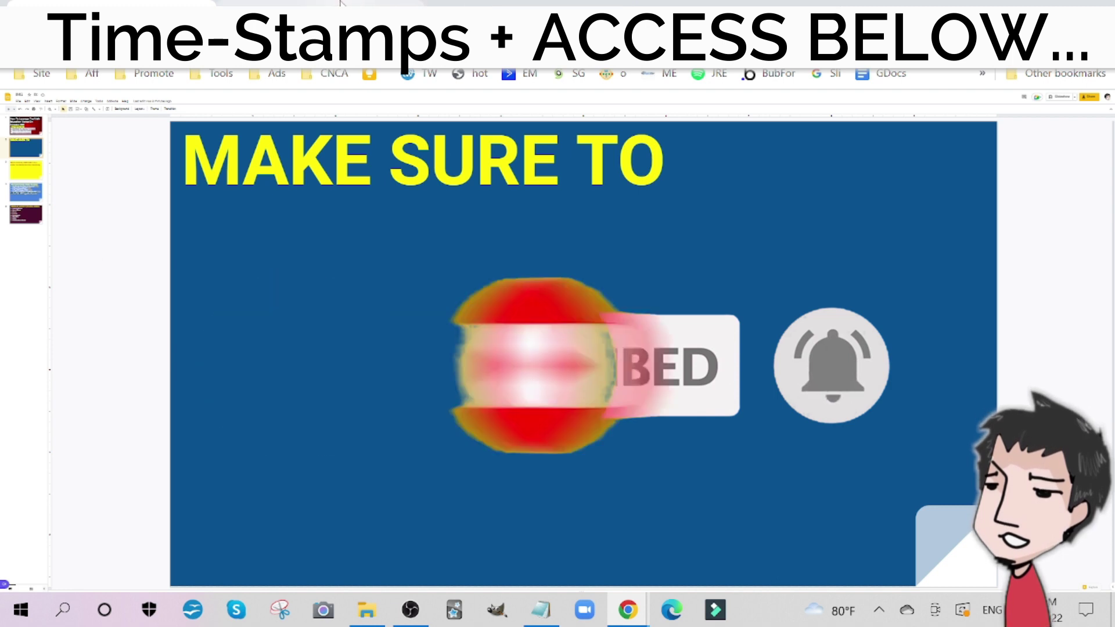
left_click(395, 3)
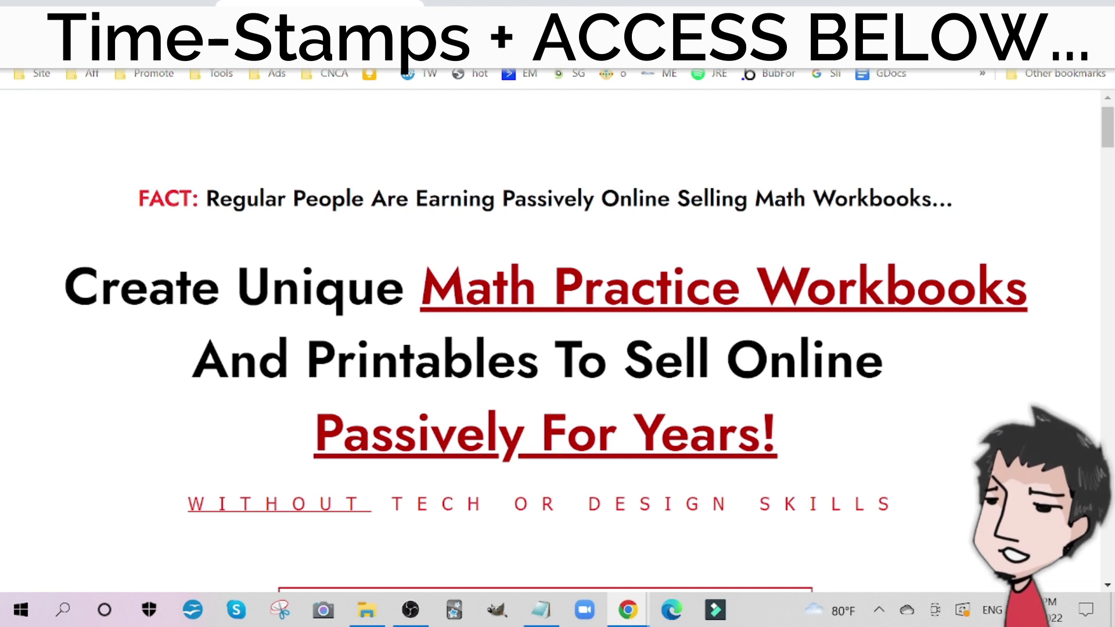
mouse_move(627, 610)
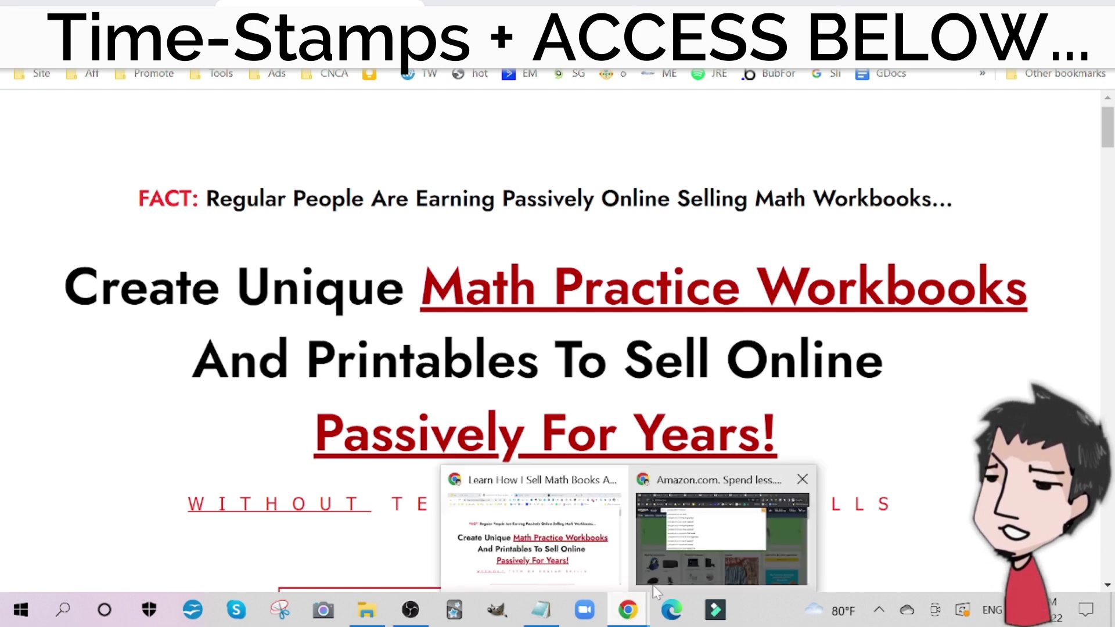
left_click(698, 547)
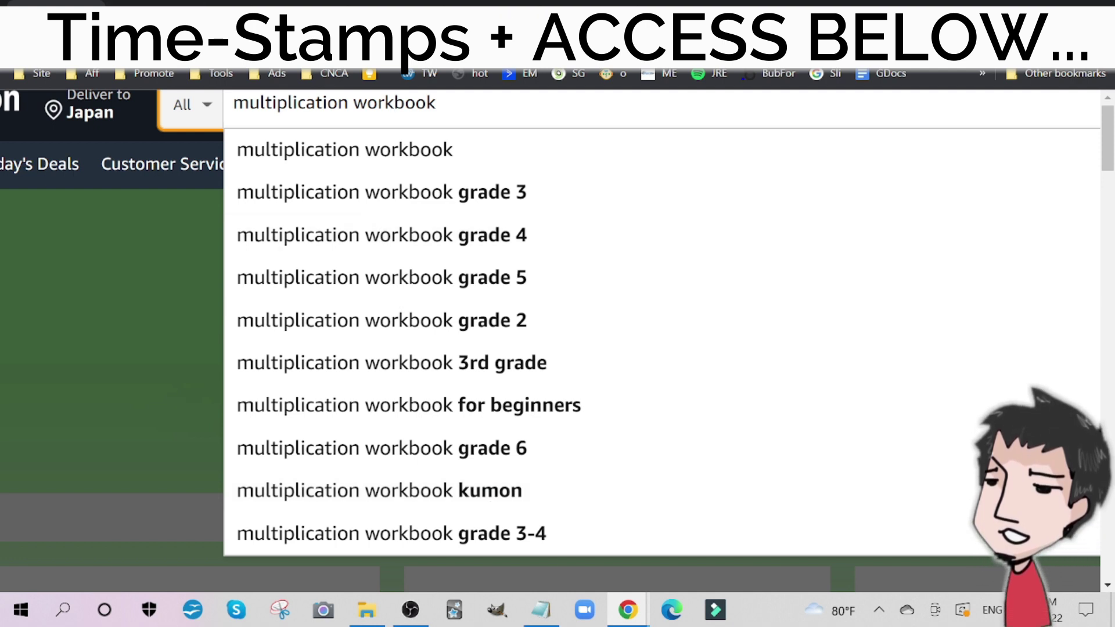
Step: Examine Amazon's search suggestions for multiplication, math, division and fractions workbooks and for time reading
scroll(558, 334, "up", 1)
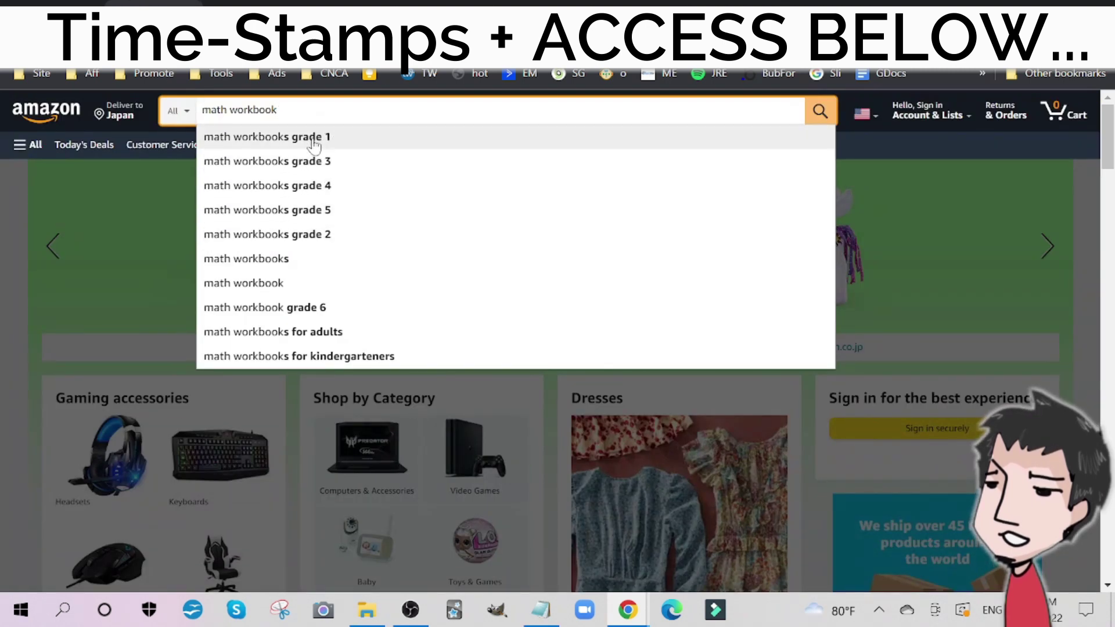
scroll(369, 232, "up", 3)
scroll(557, 342, "down", 2)
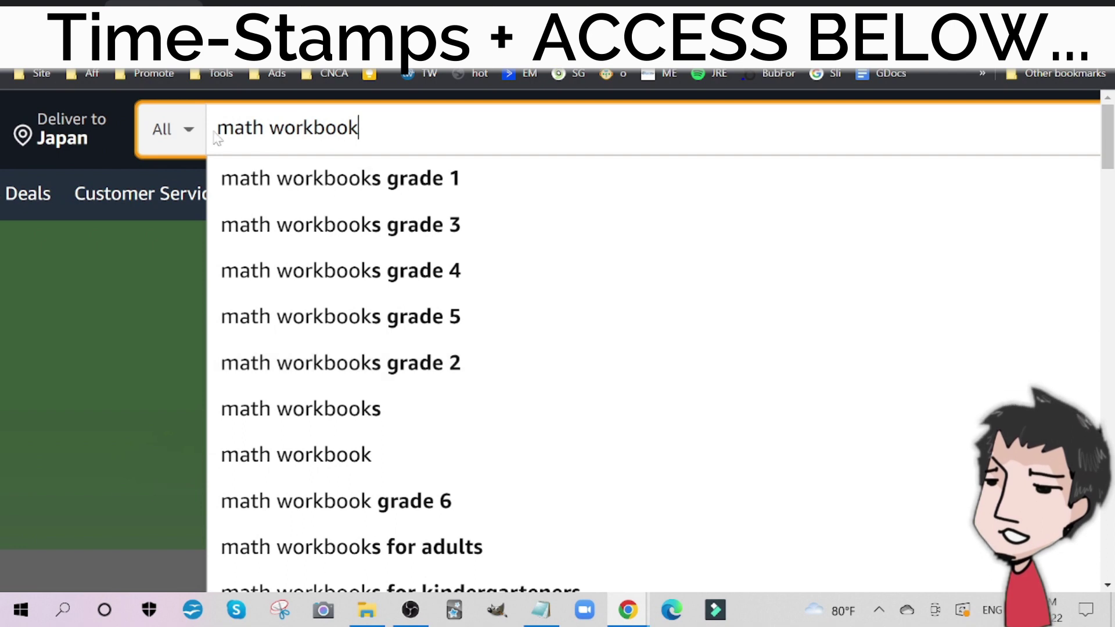
scroll(517, 221, "down", 1)
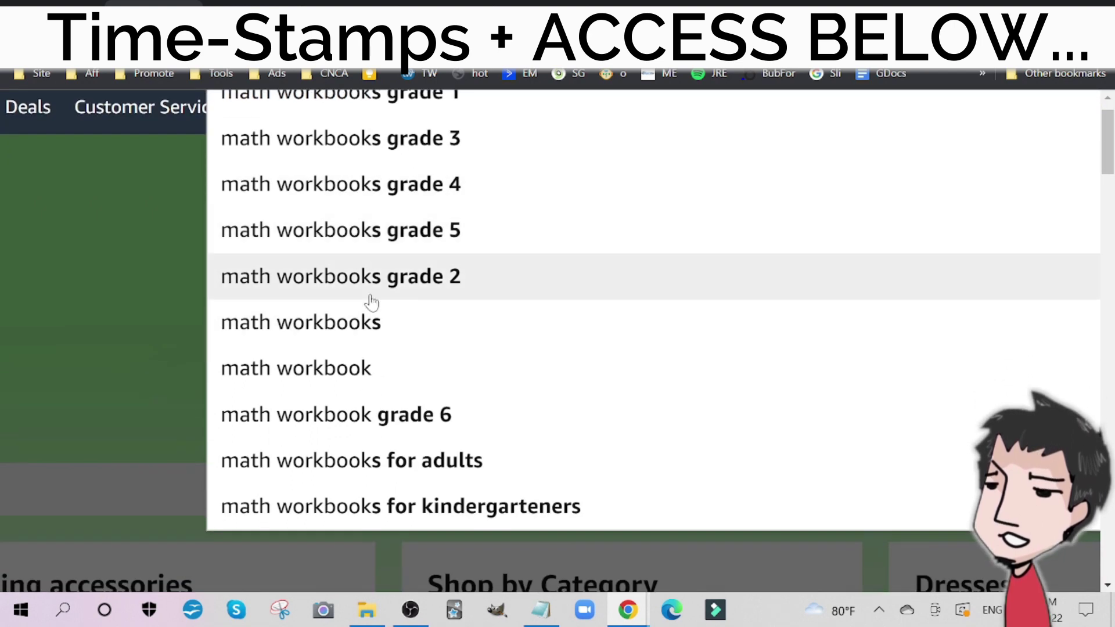
scroll(368, 299, "up", 1)
scroll(427, 279, "down", 1)
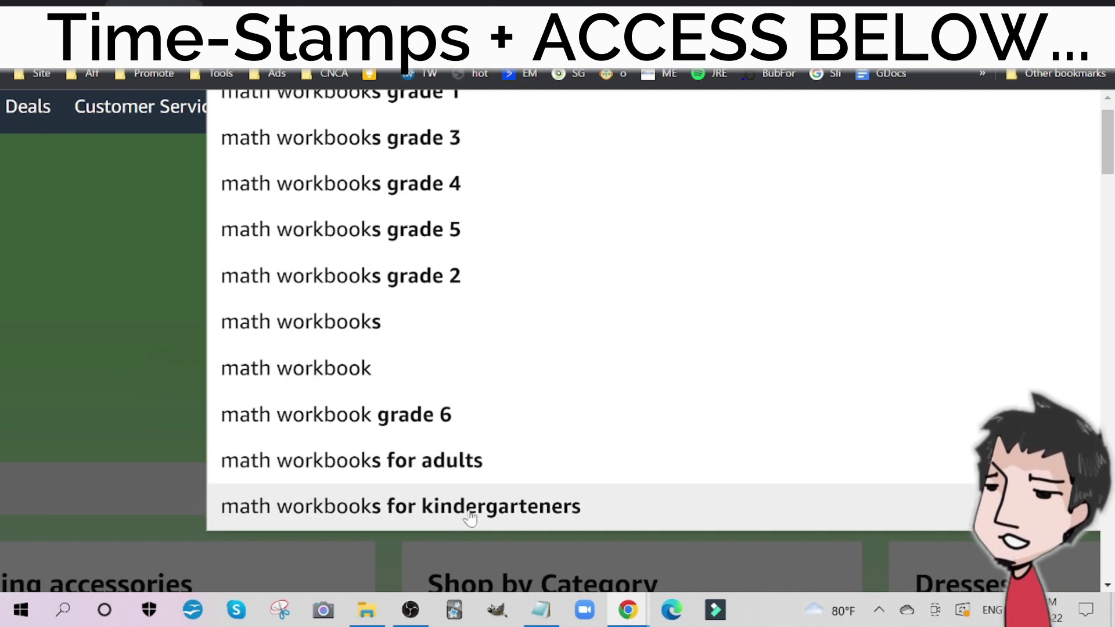
scroll(465, 407, "up", 1)
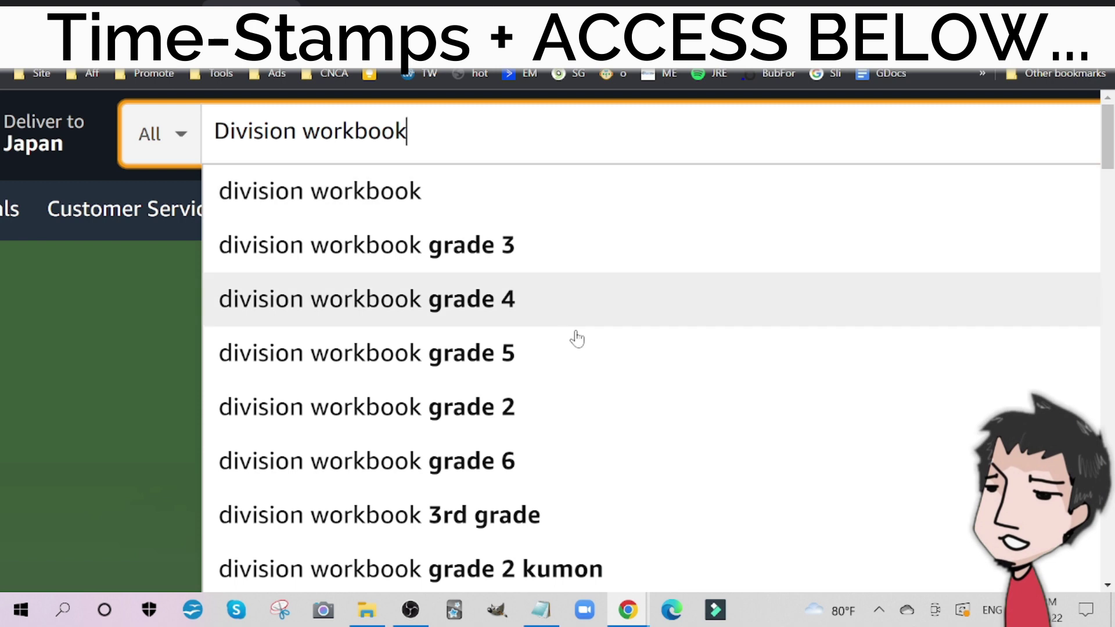
scroll(627, 375, "down", 2)
scroll(652, 414, "down", 2)
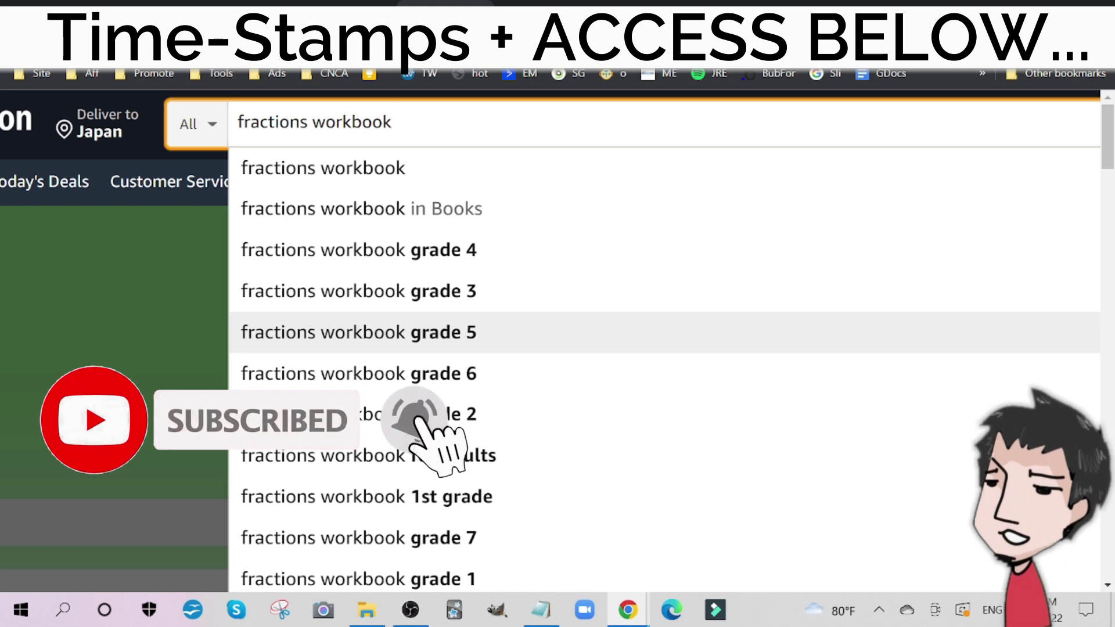
scroll(537, 221, "down", 3)
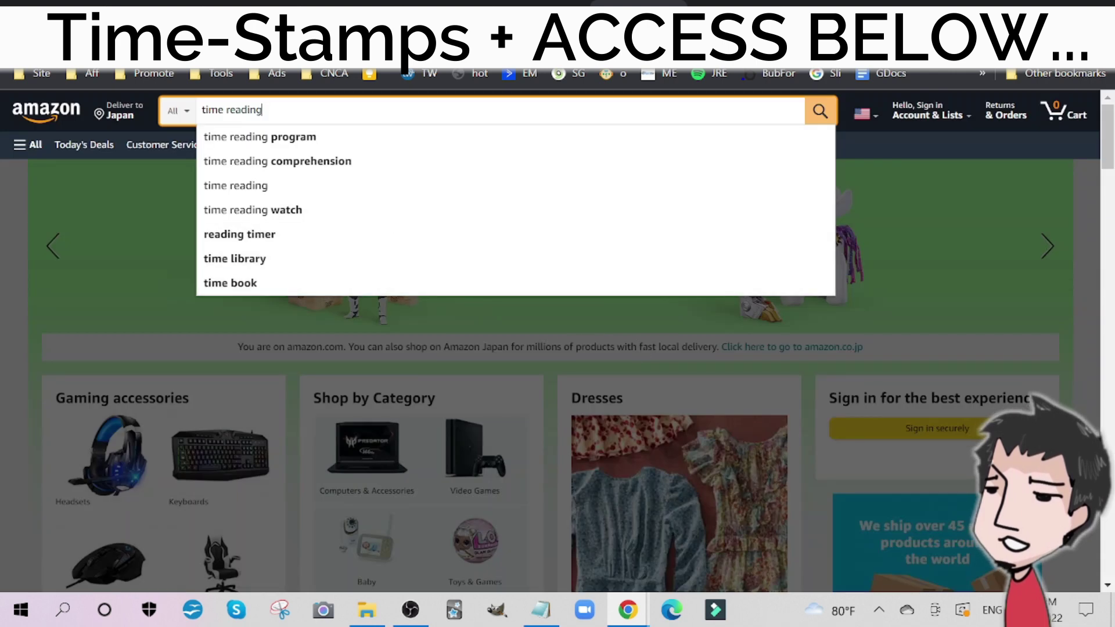
scroll(640, 343, "up", 5)
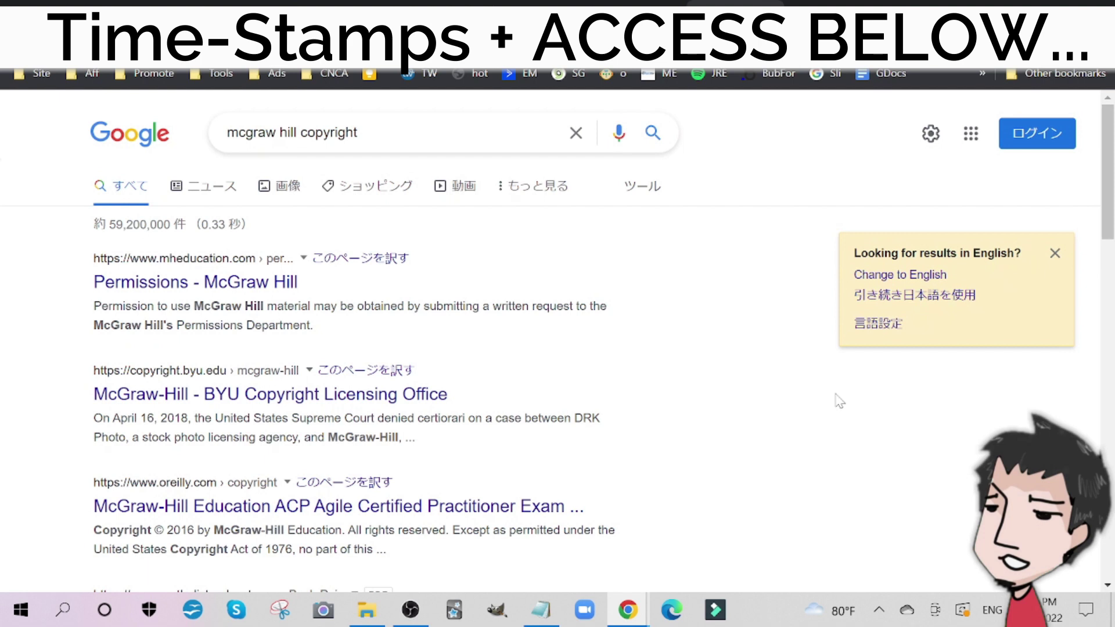
Step: Examine the Google search results for "mcgraw hill copyright" at a larger size
key("ctrl+plus")
key("ctrl+plus")
key("ctrl+plus")
key("ctrl+plus")
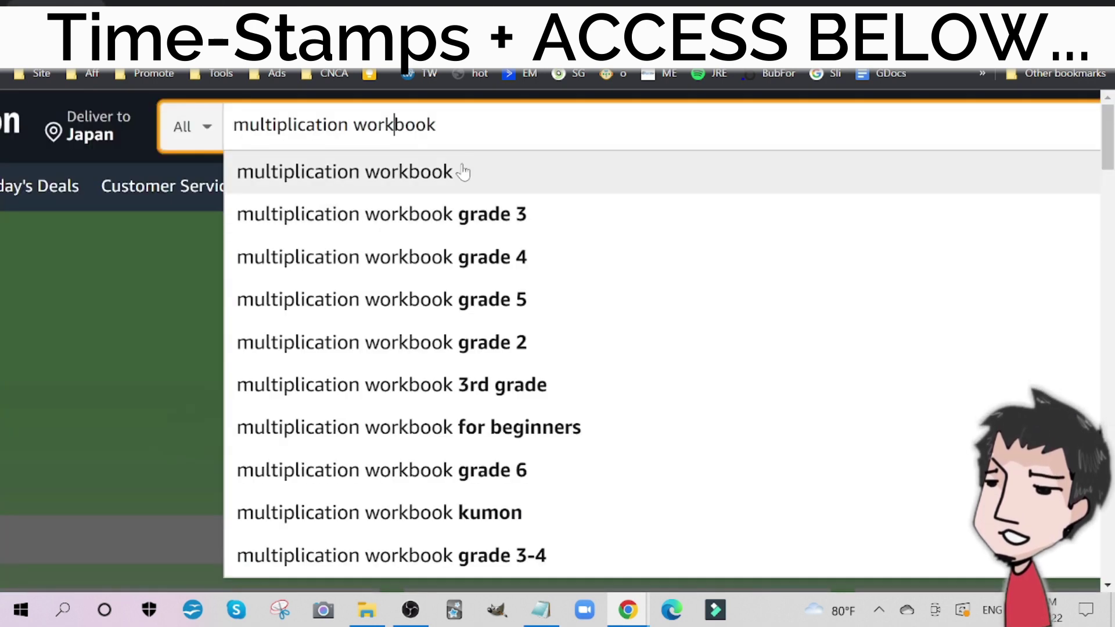
Step: Search Amazon for "multiplication workbook" and look through the listed books
left_click(463, 171)
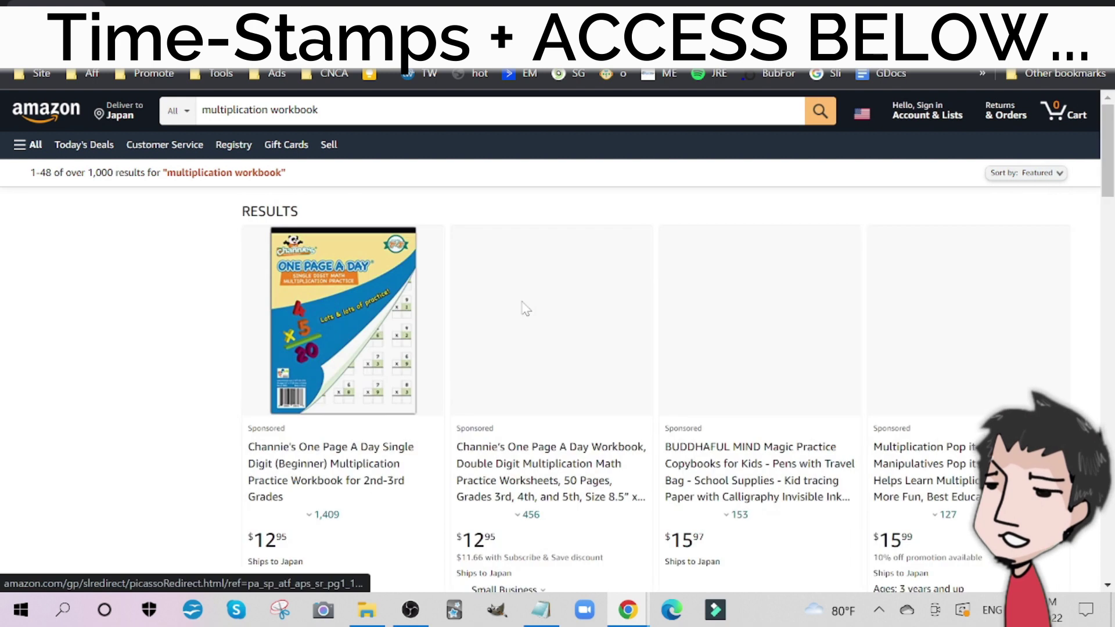
scroll(752, 350, "down", 4)
scroll(753, 350, "down", 5)
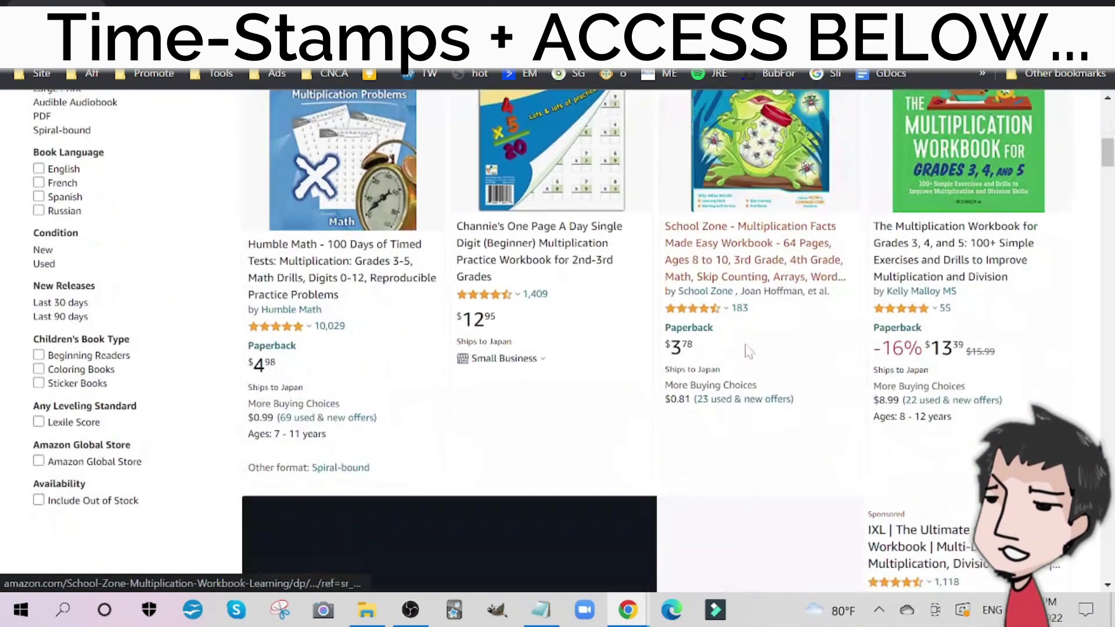
scroll(747, 350, "up", 7)
scroll(723, 313, "up", 4)
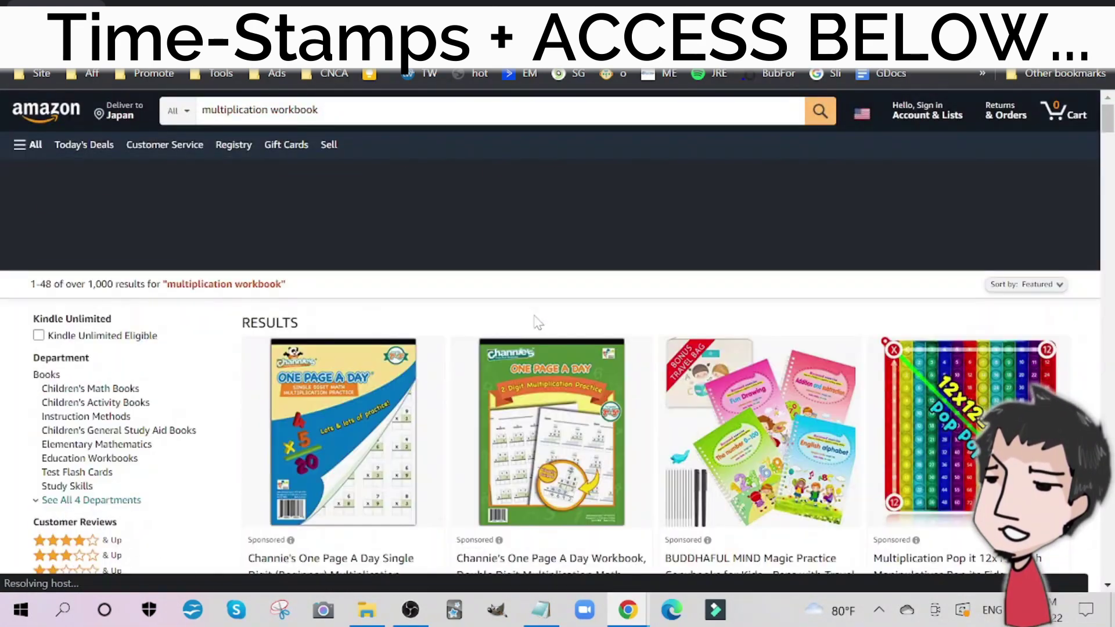
Step: Open the Channie's double digit multiplication workbook listing and view its Color Coded Ones & Tens image enlarged
left_click(553, 382)
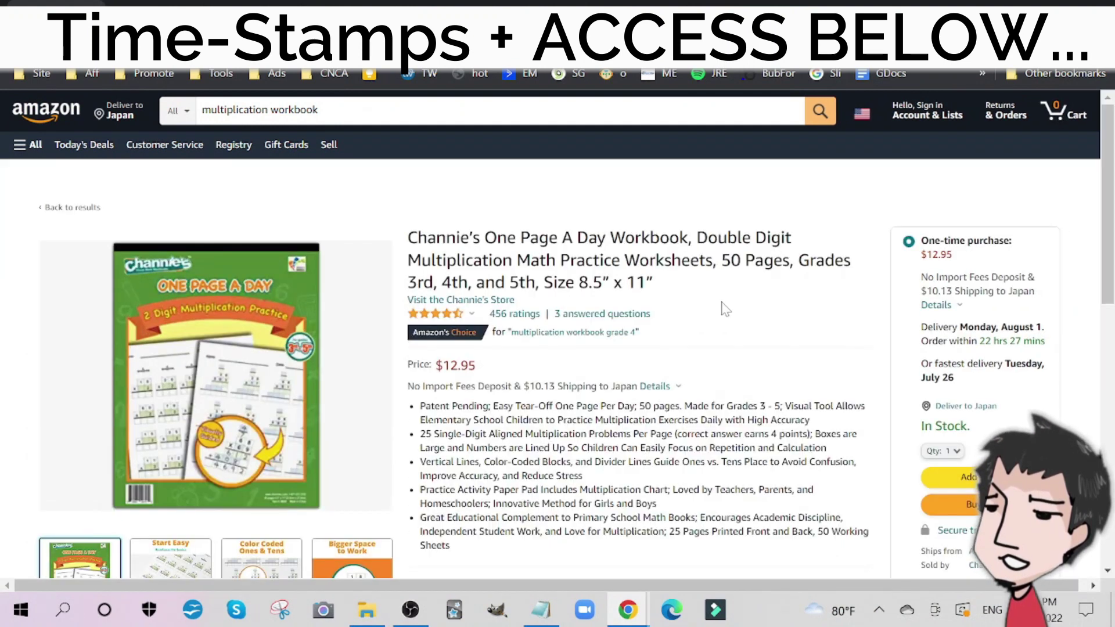
scroll(724, 309, "down", 4)
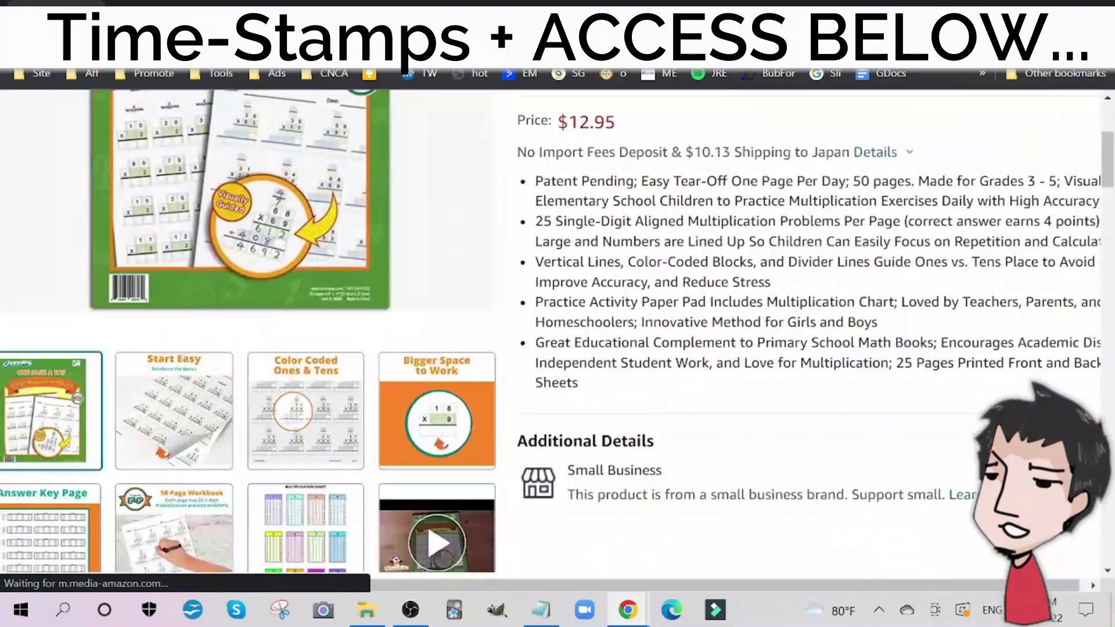
key("ctrl+plus")
key("ctrl+plus")
key("ctrl+plus")
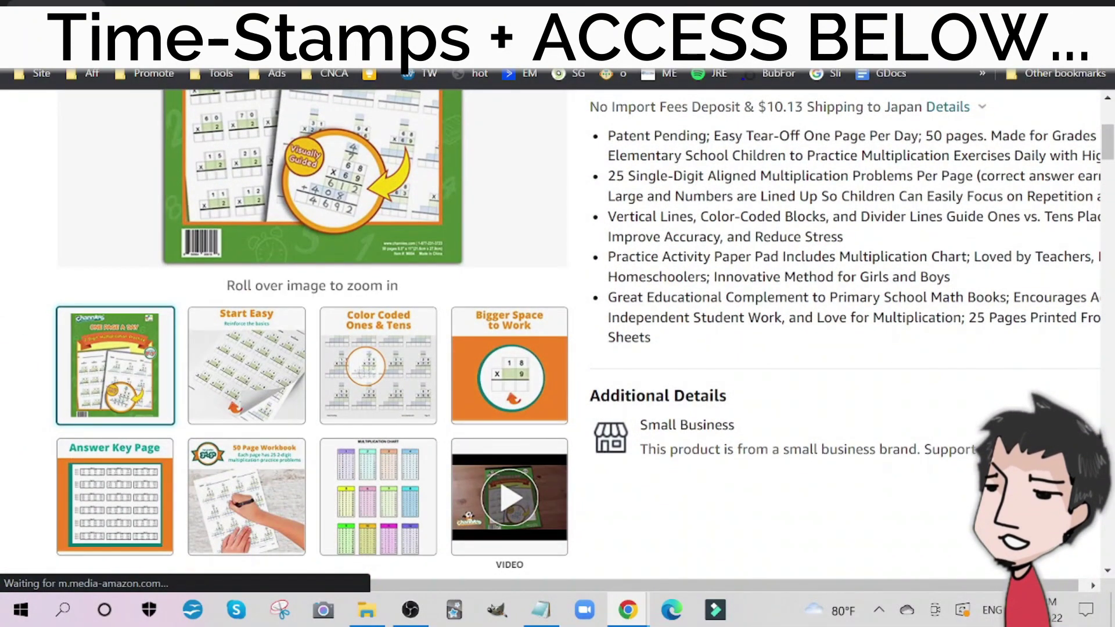
left_click(361, 388)
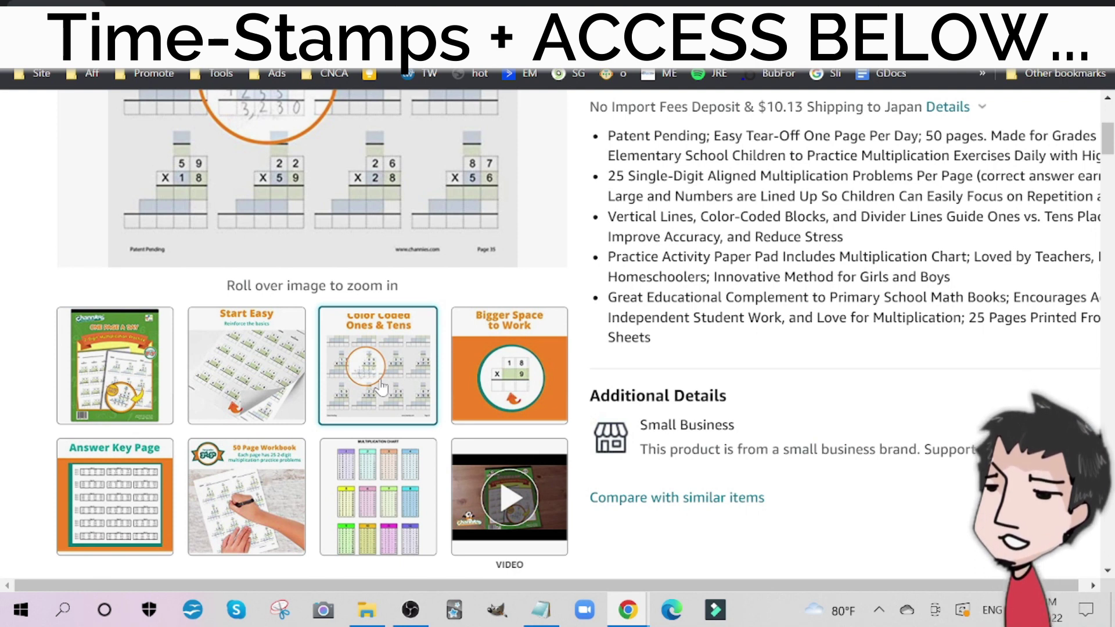
scroll(597, 414, "up", 1)
scroll(596, 415, "up", 3)
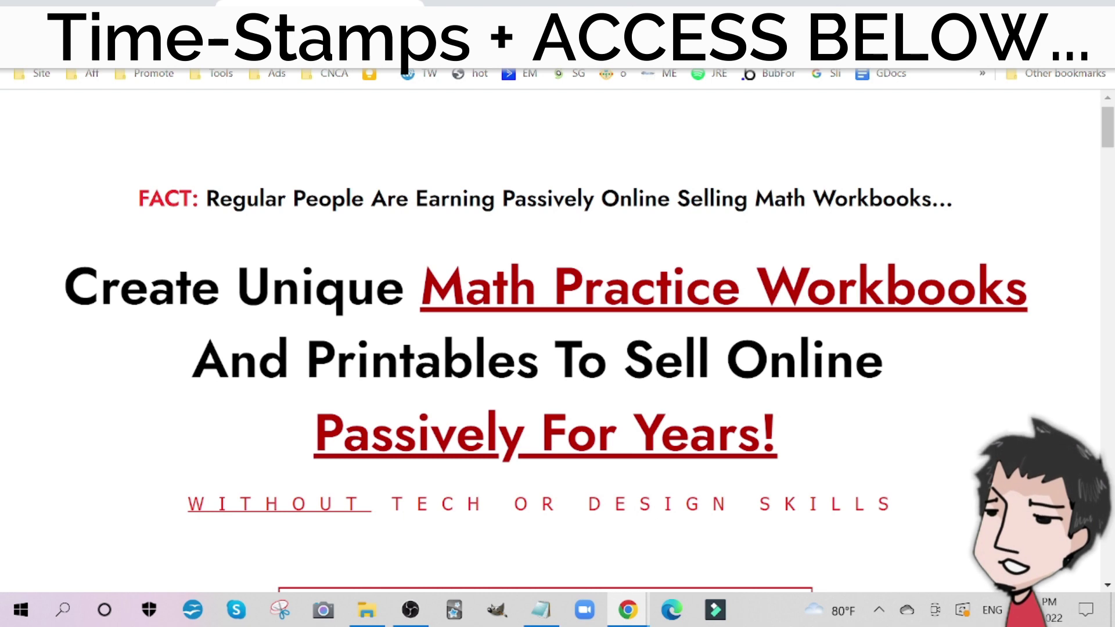
Step: Switch to the math worksheet editor and browse its templates from Addition through Fractions
left_click(740, 3)
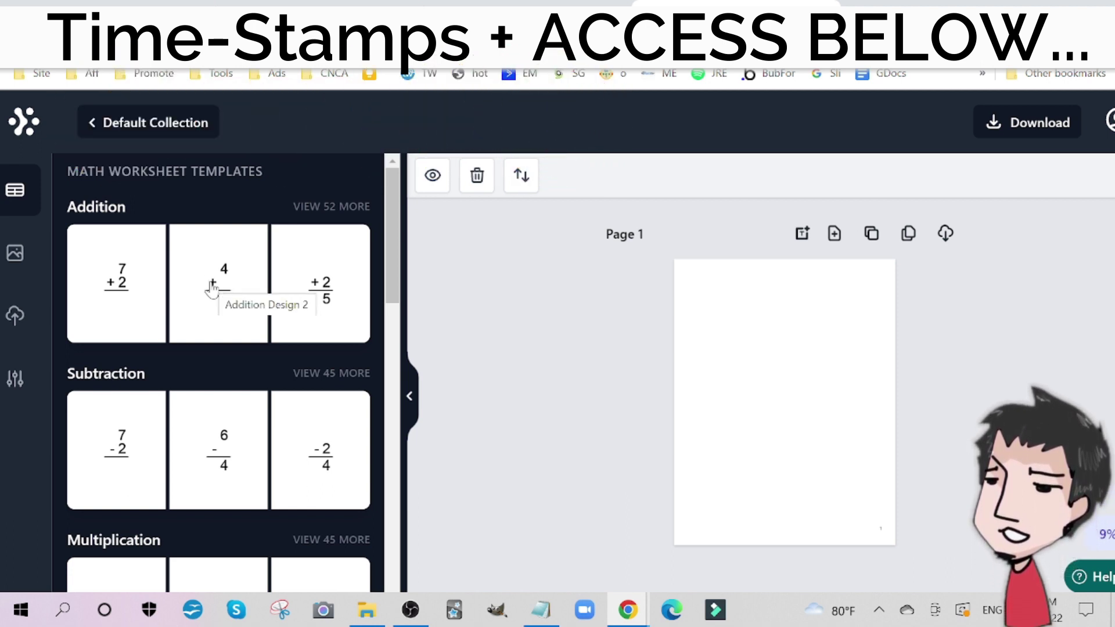
scroll(153, 250, "down", 8)
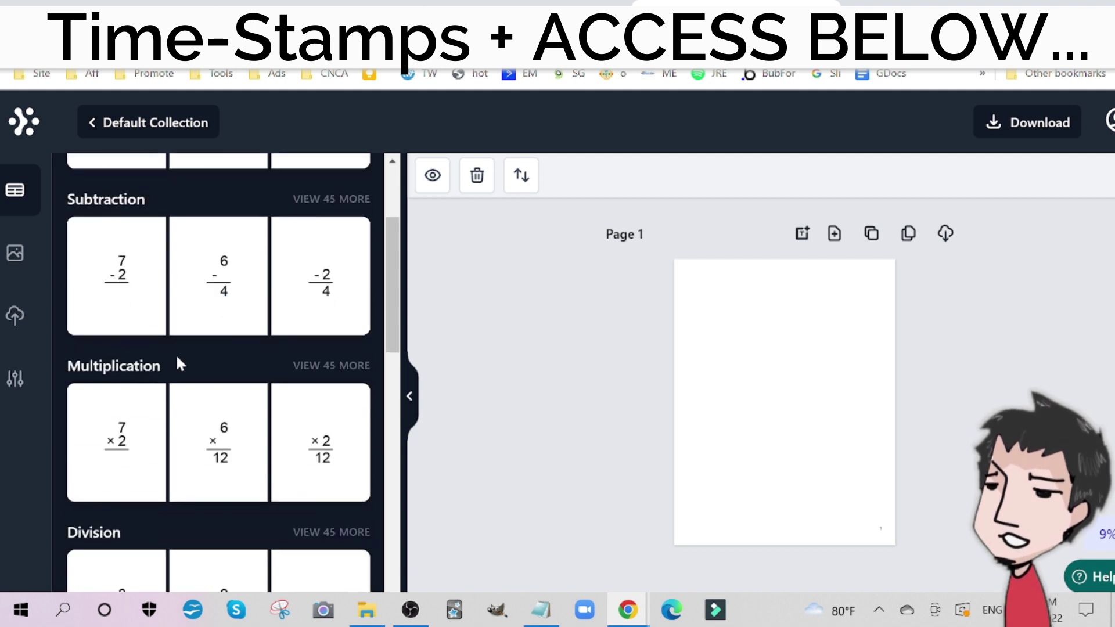
scroll(121, 368, "down", 6)
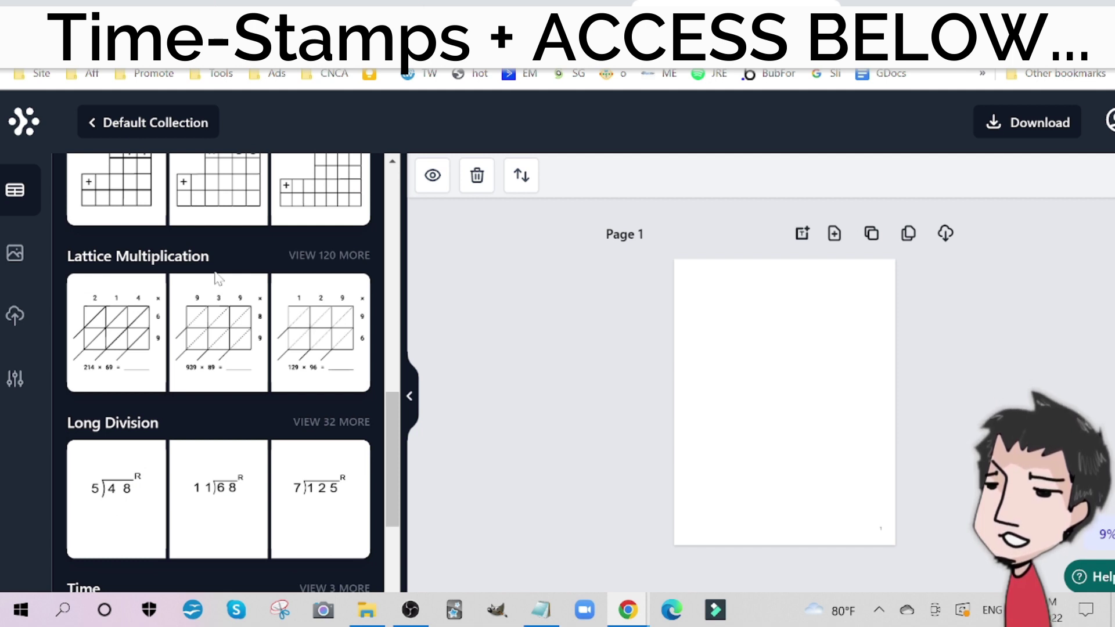
scroll(216, 277, "down", 3)
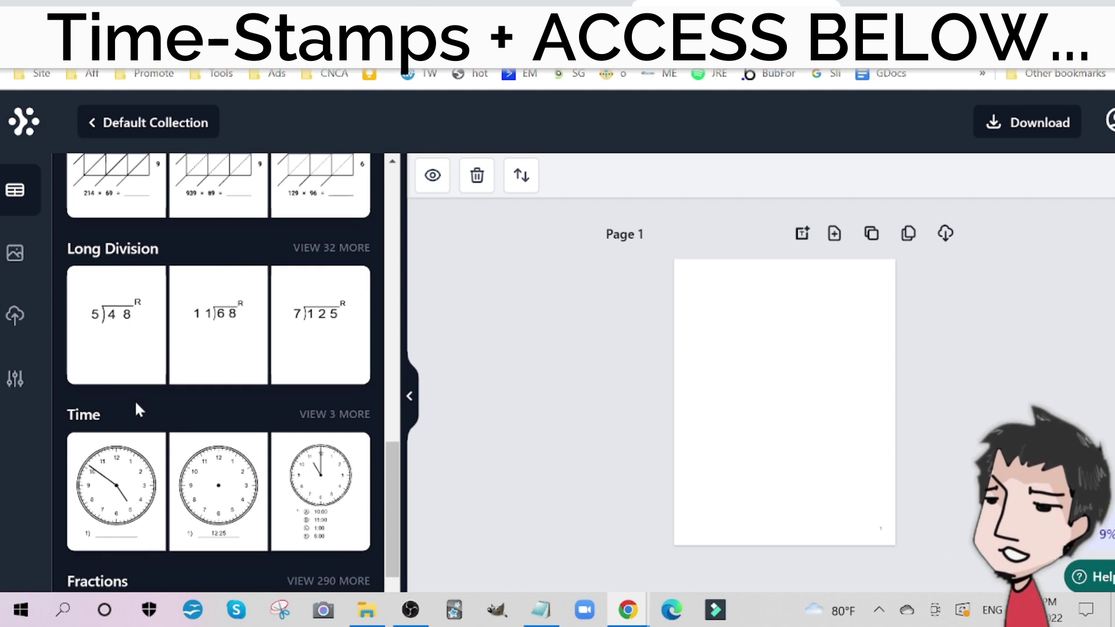
scroll(144, 398, "down", 4)
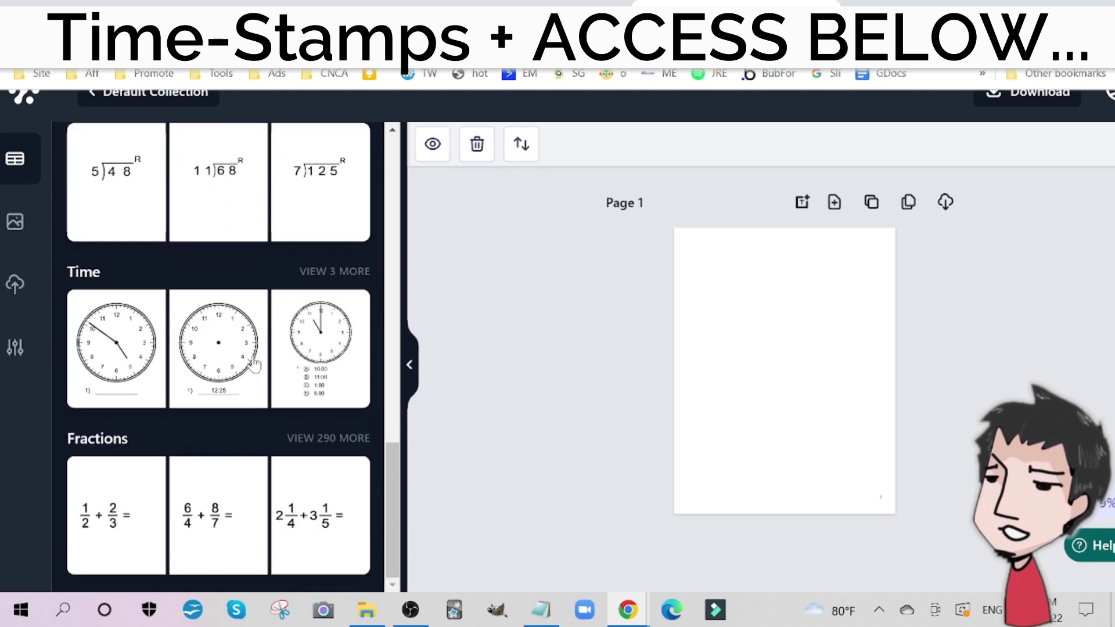
scroll(254, 365, "up", 10)
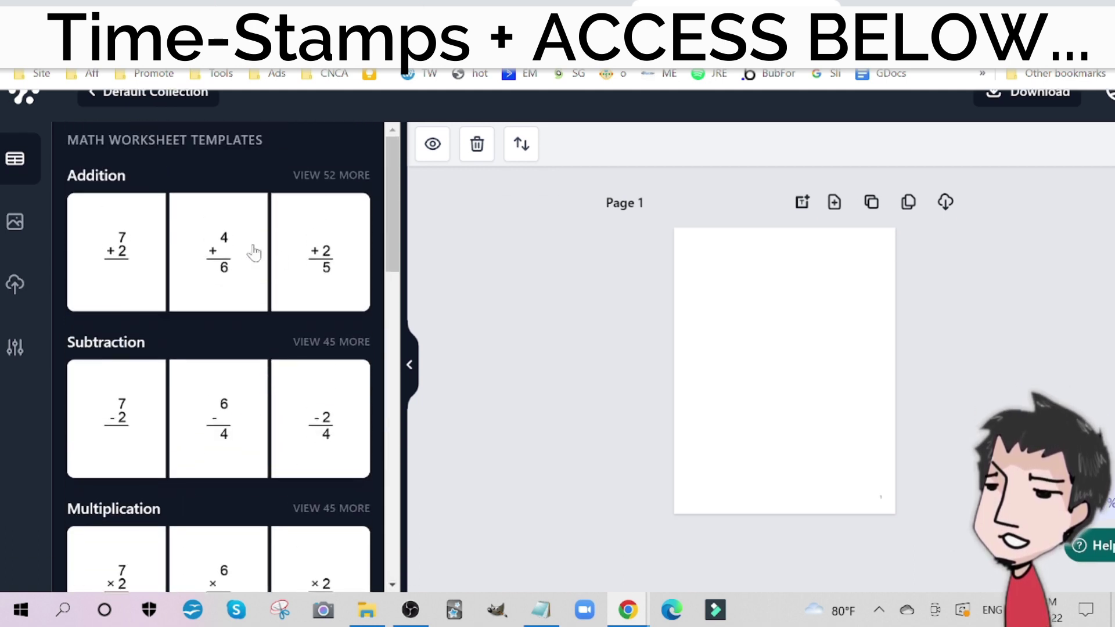
scroll(252, 314, "down", 4)
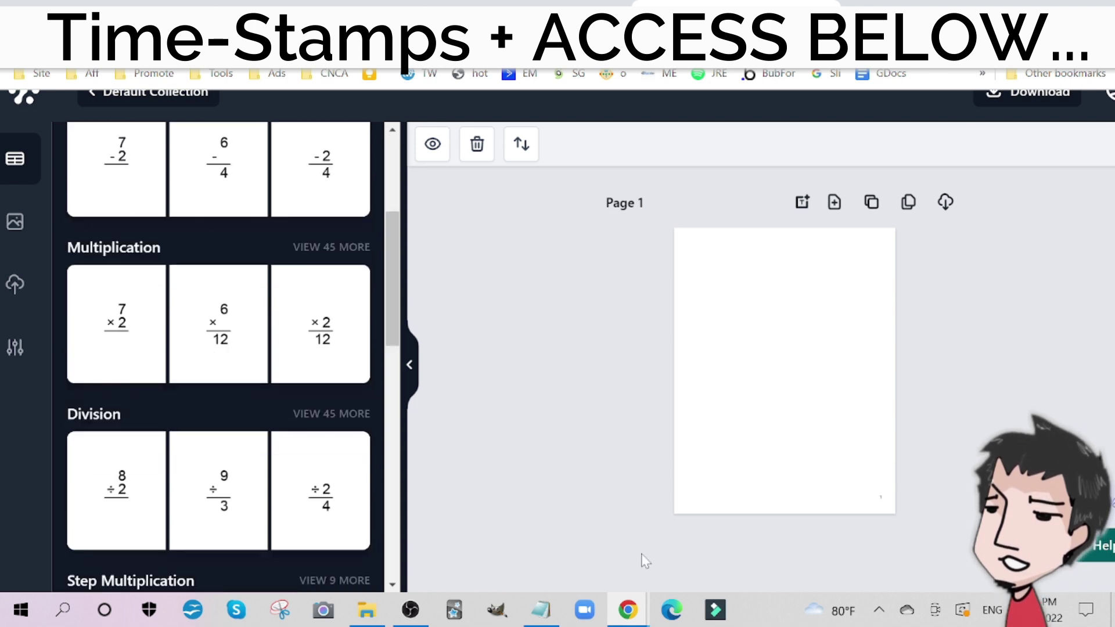
Step: Check the Channie's sample page in the Amazon window again and return to the worksheet editor
mouse_move(627, 609)
left_click(707, 513)
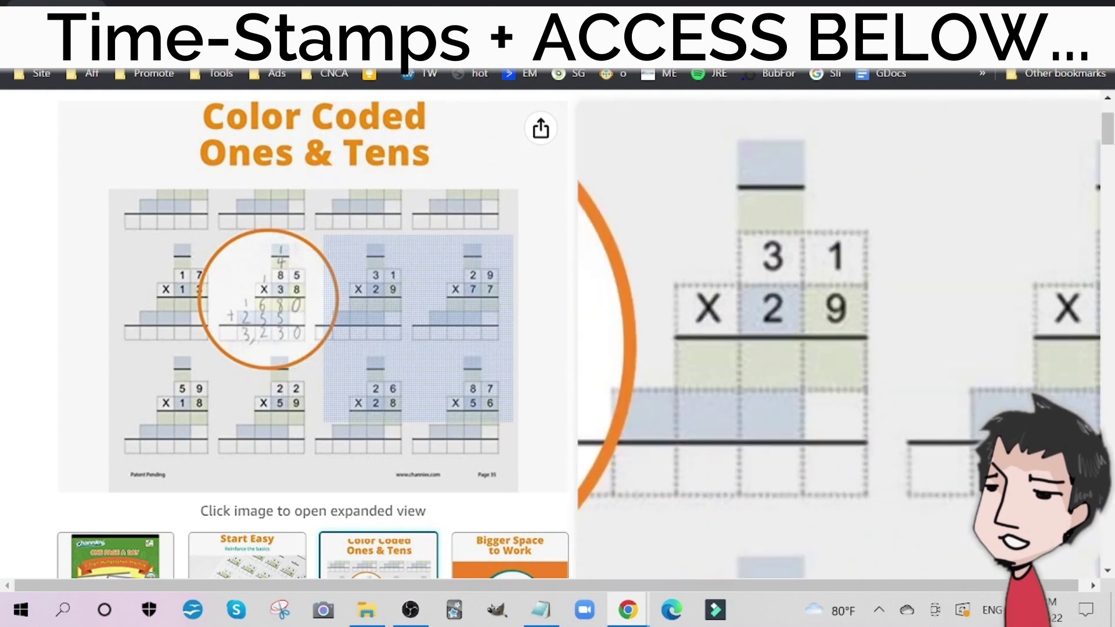
key("alt+Tab")
Step: Place the two-digit by two-digit Step Multiplication template on Page 1, enlarged and centered to nearly fill the page
scroll(273, 353, "down", 3)
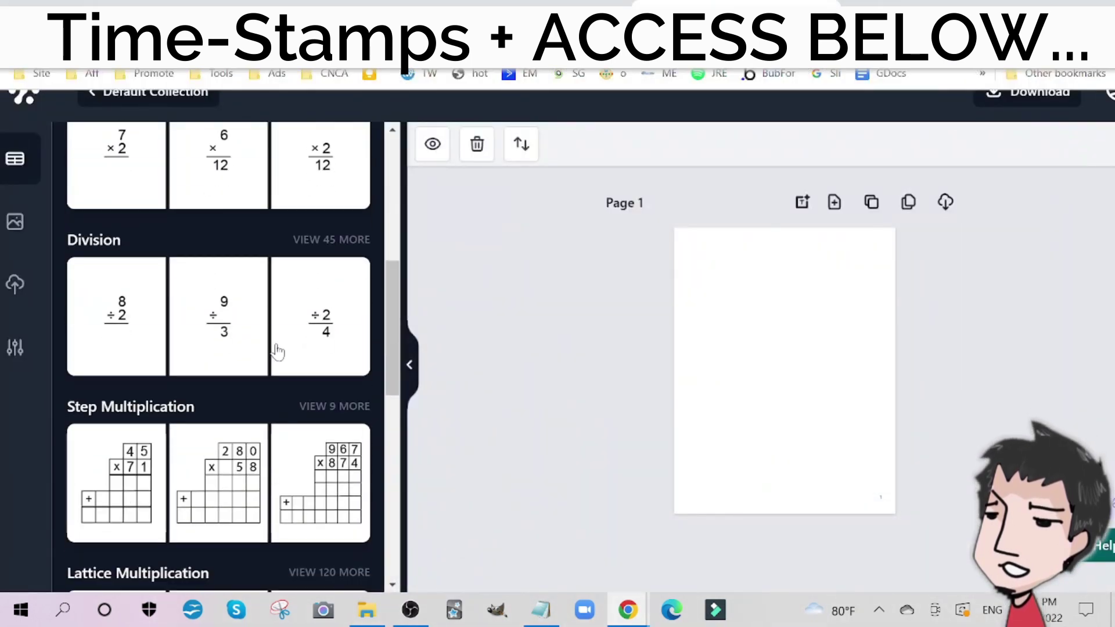
scroll(278, 351, "down", 3)
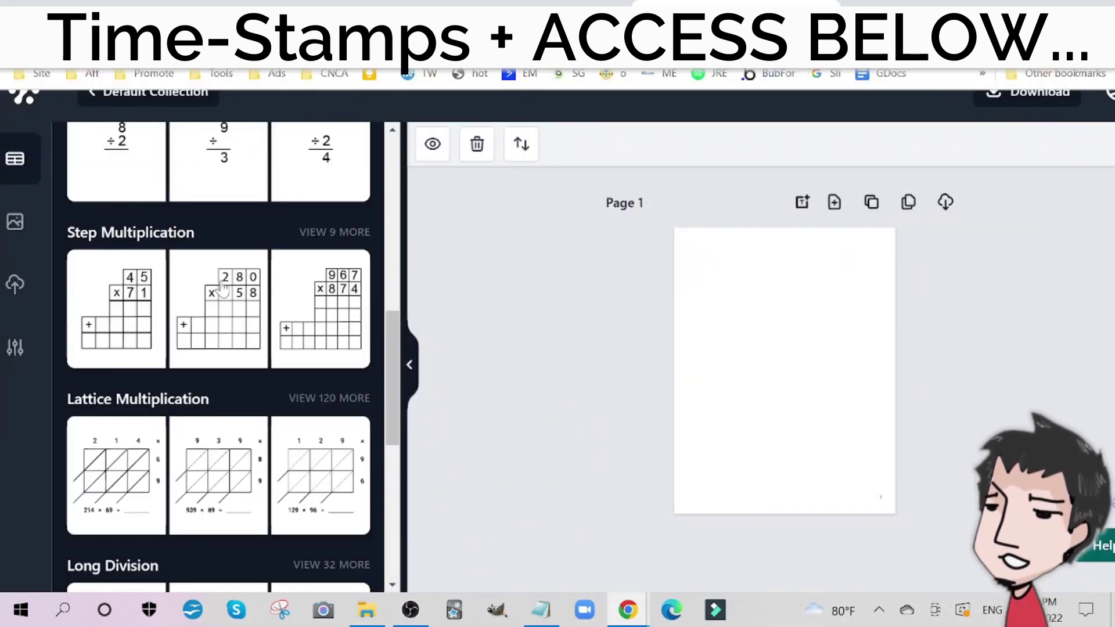
left_click(131, 307)
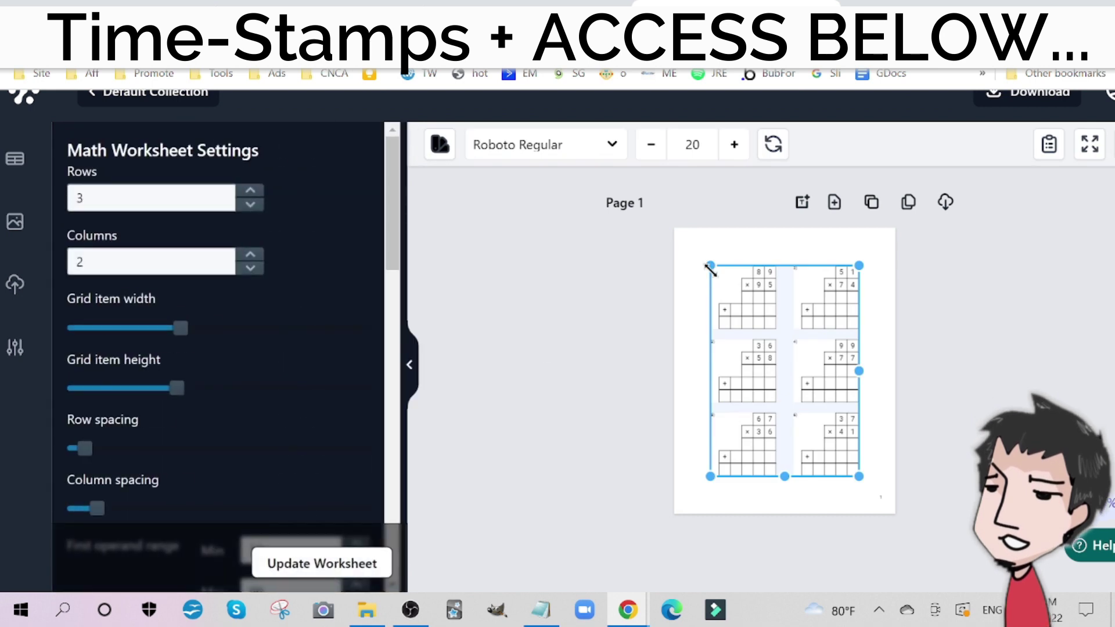
left_click_drag(708, 263, 689, 236)
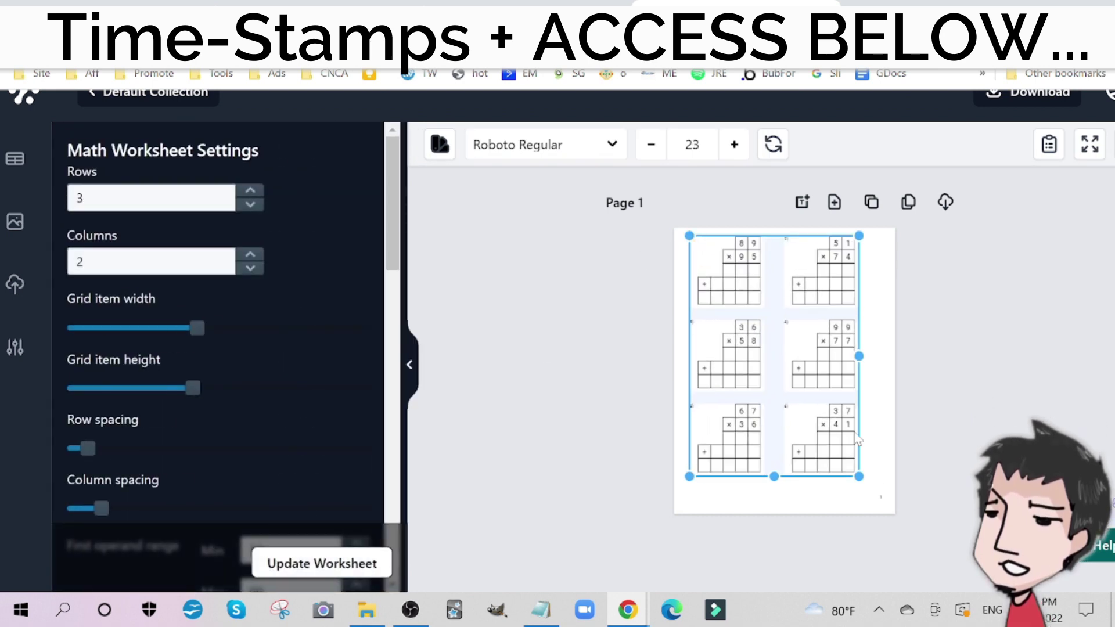
left_click_drag(859, 474, 883, 506)
left_click_drag(831, 428, 824, 423)
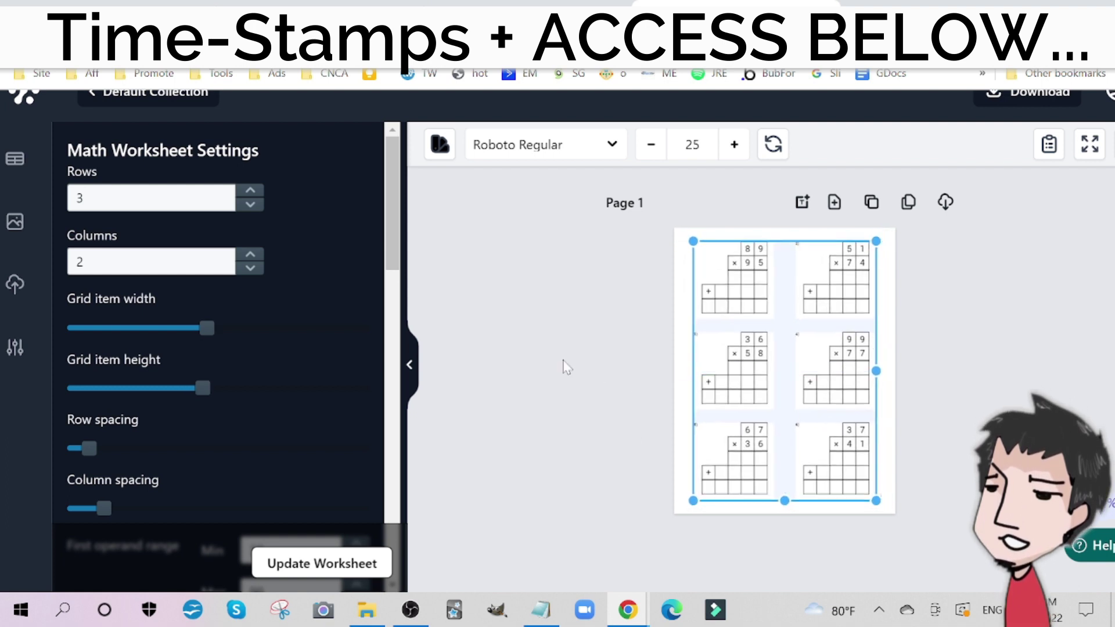
left_click(534, 354)
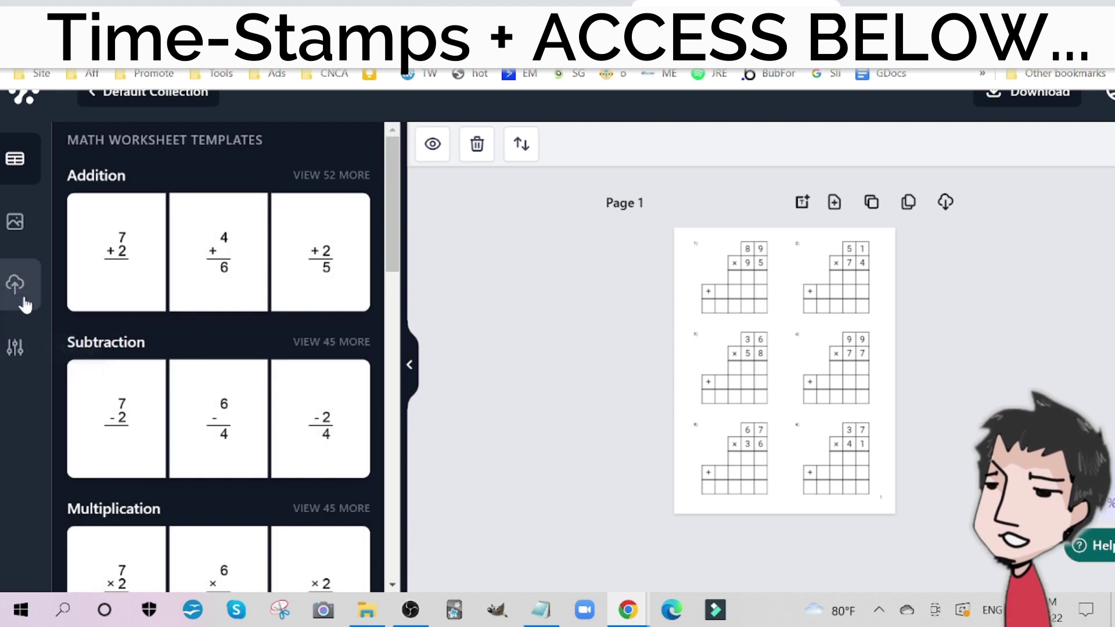
Step: Apply the page settings with the 8.5" x 11" trim and add a blank second page after Page 1
left_click(29, 343)
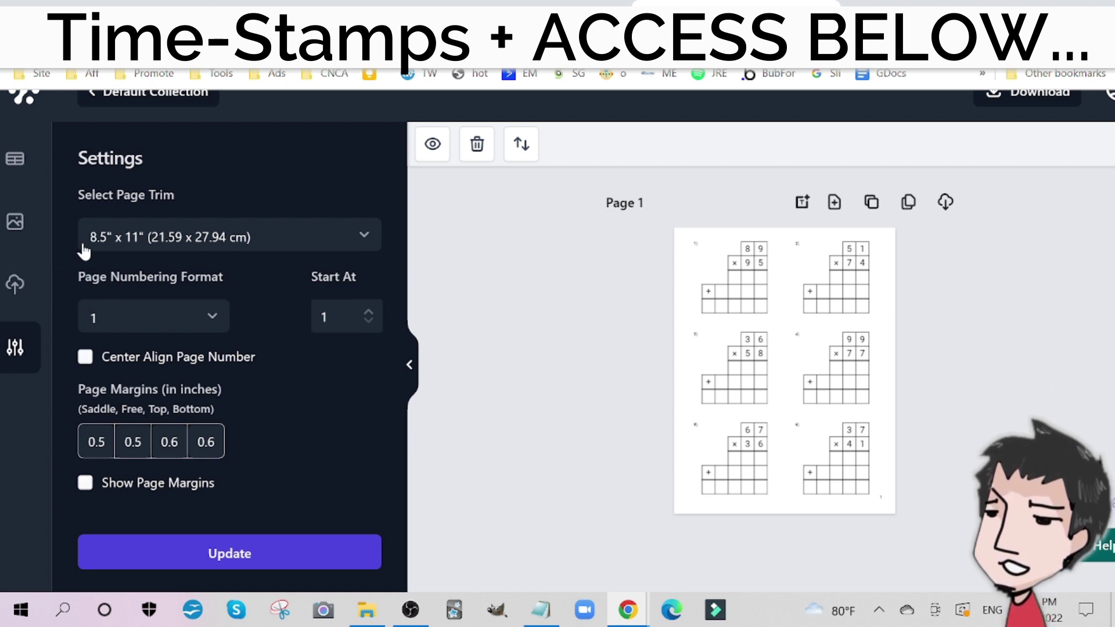
left_click(308, 557)
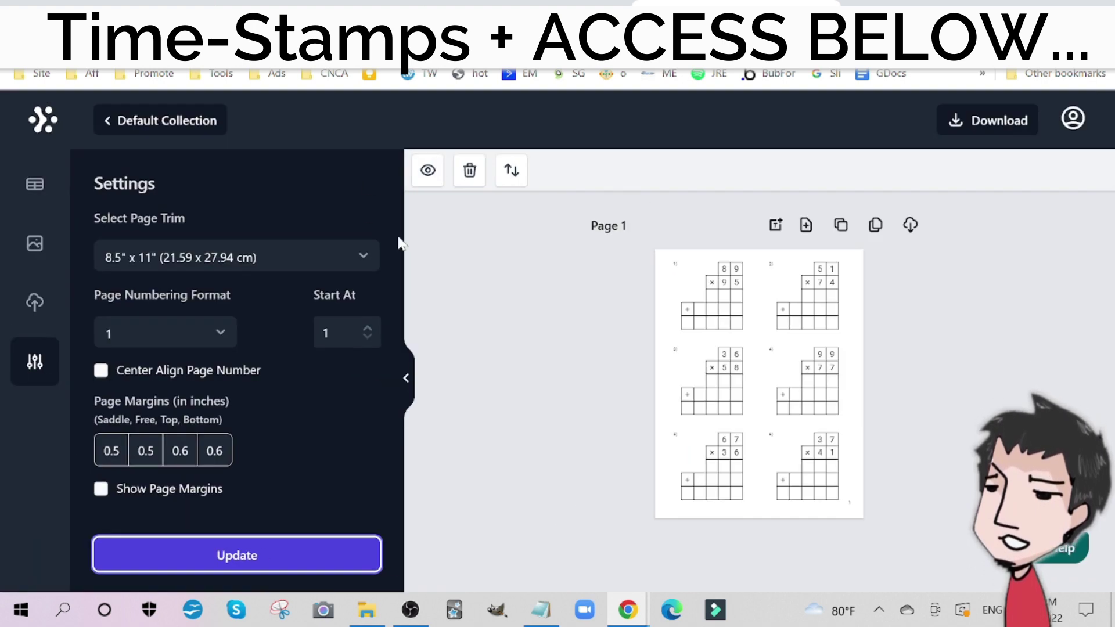
left_click(805, 225)
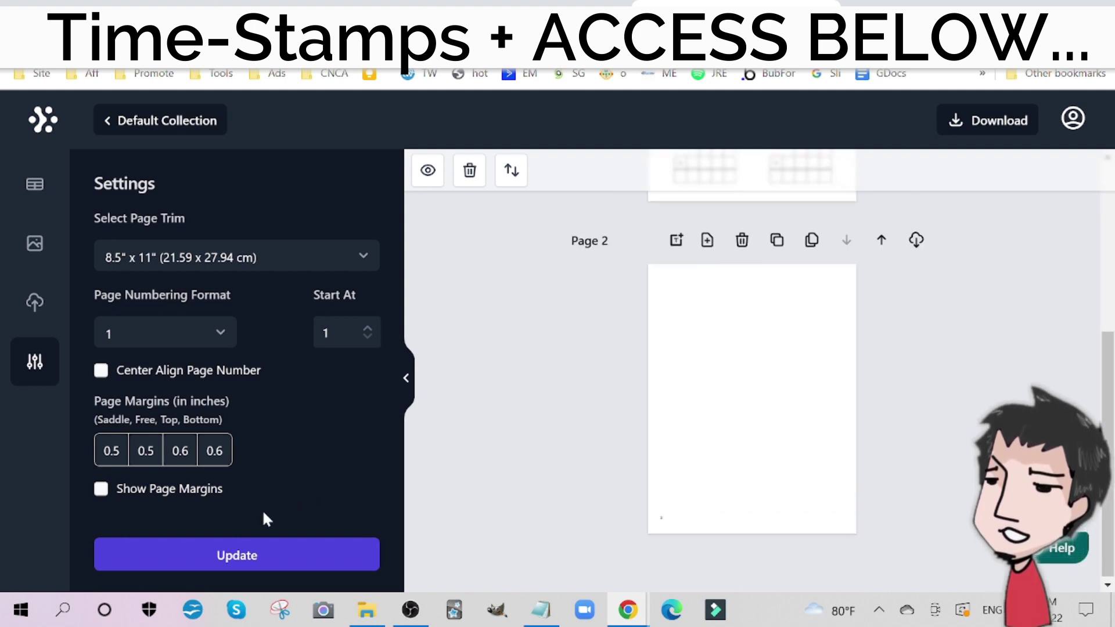
Step: Place the three-digit by two-digit Step Multiplication template on Page 2 and enlarge it to nearly fill the page
left_click(35, 195)
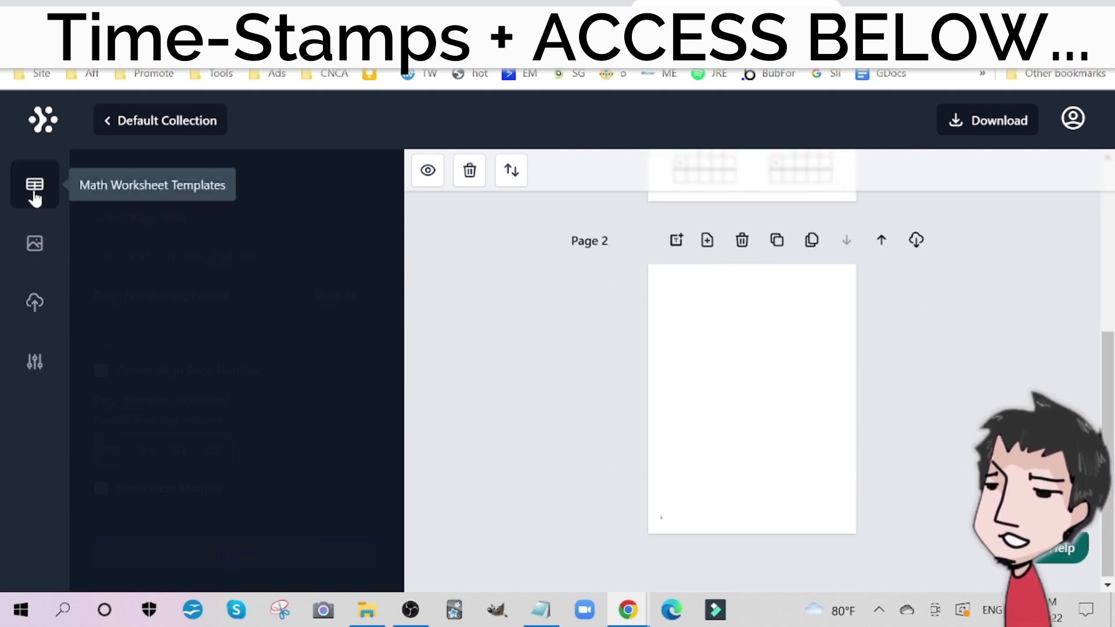
scroll(295, 302, "down", 6)
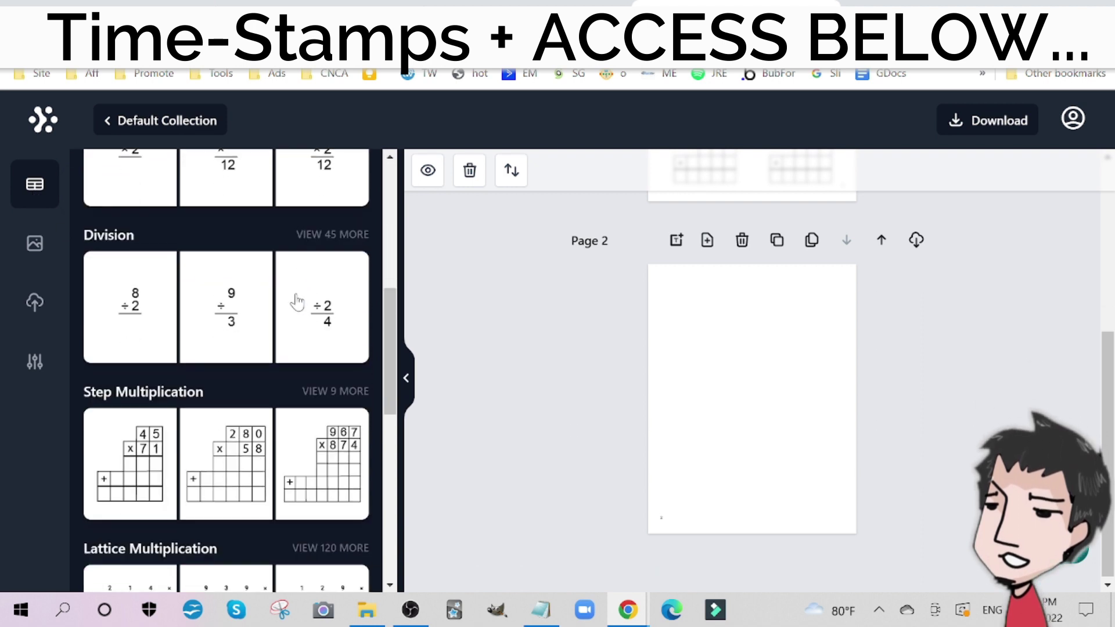
scroll(296, 302, "down", 5)
scroll(281, 303, "up", 7)
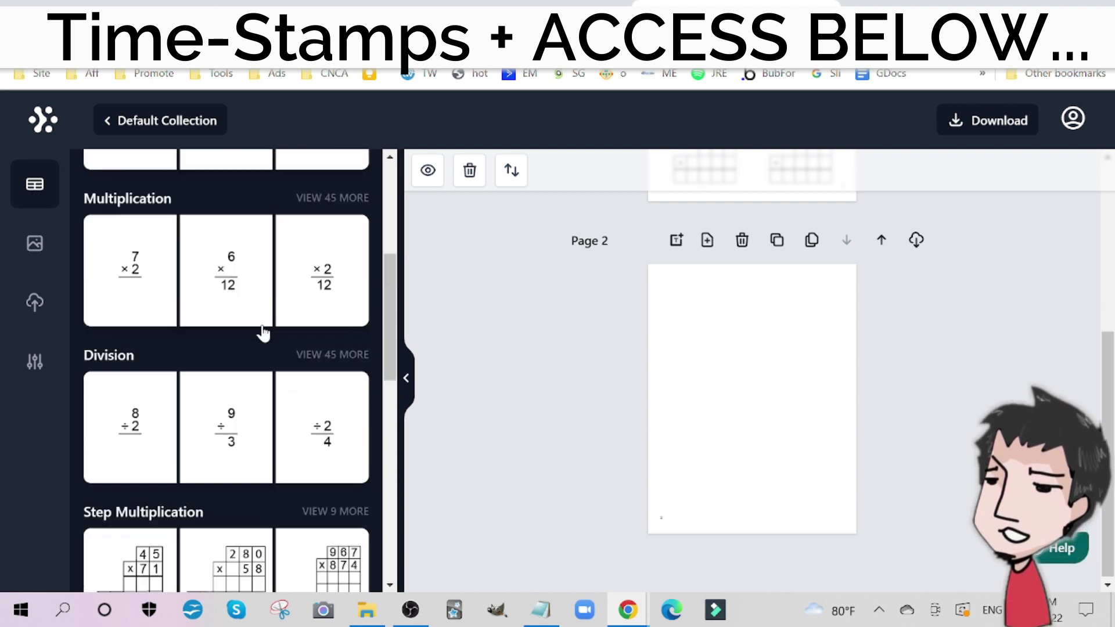
scroll(263, 332, "up", 1)
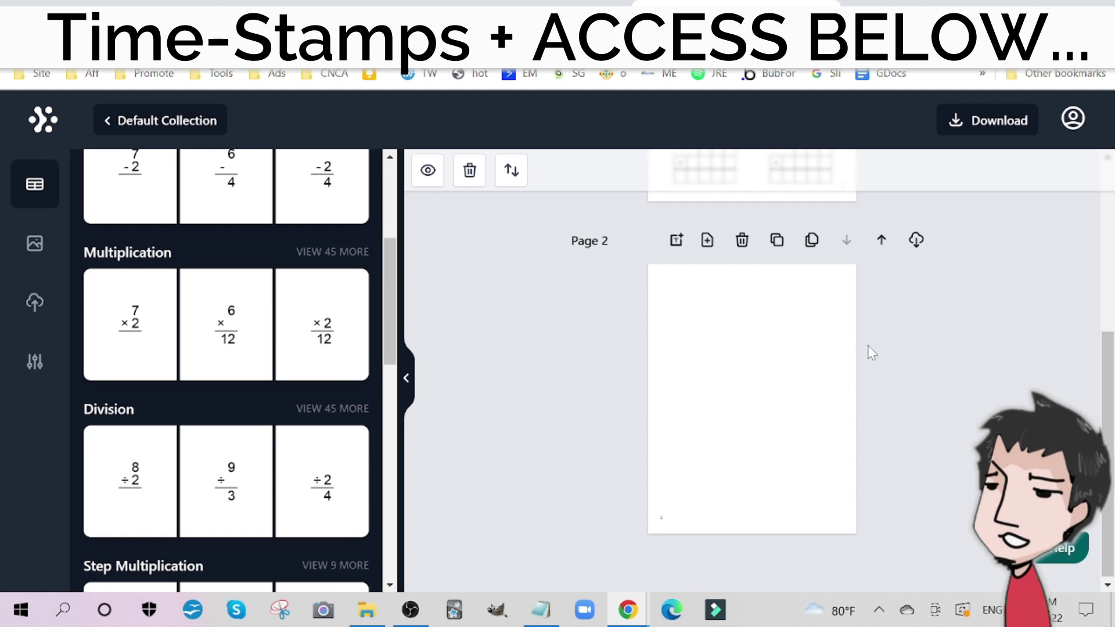
scroll(276, 413, "down", 5)
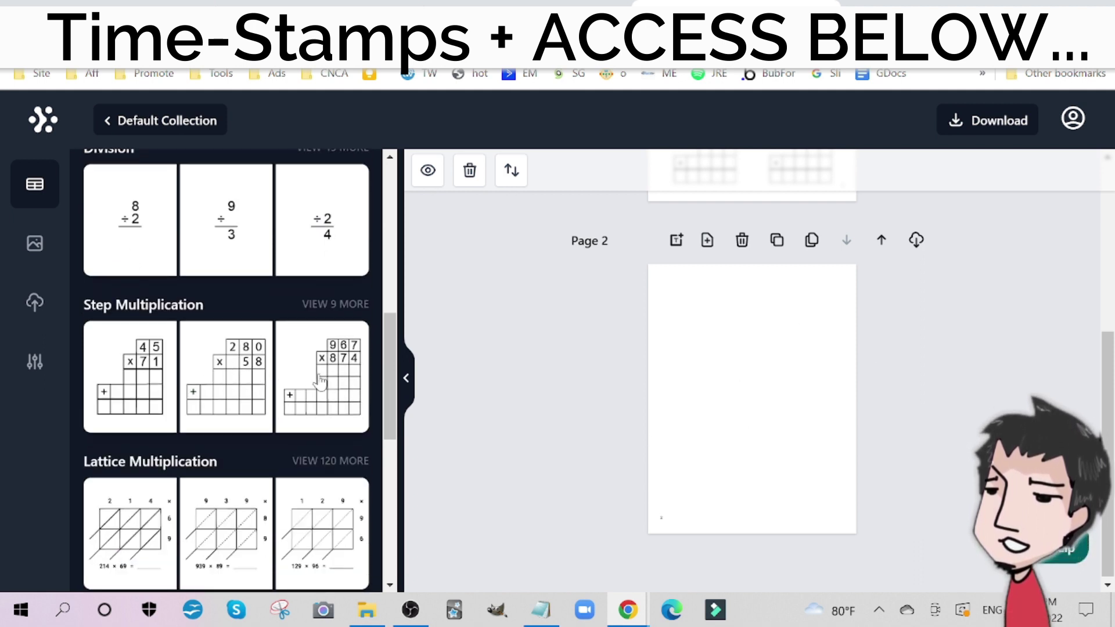
left_click(200, 381)
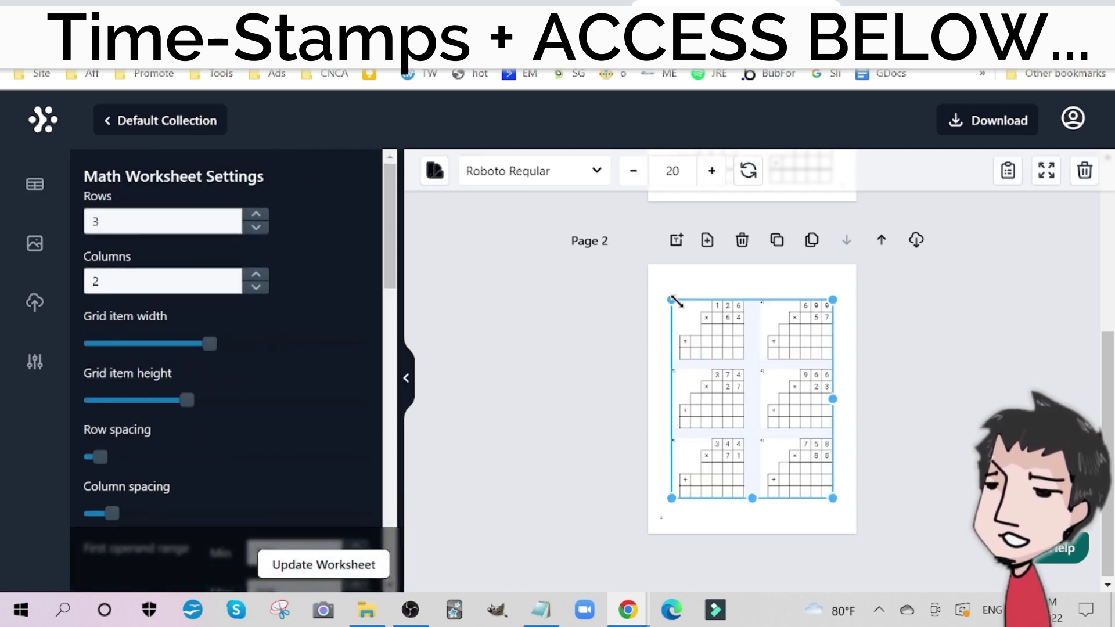
left_click_drag(671, 298, 669, 286)
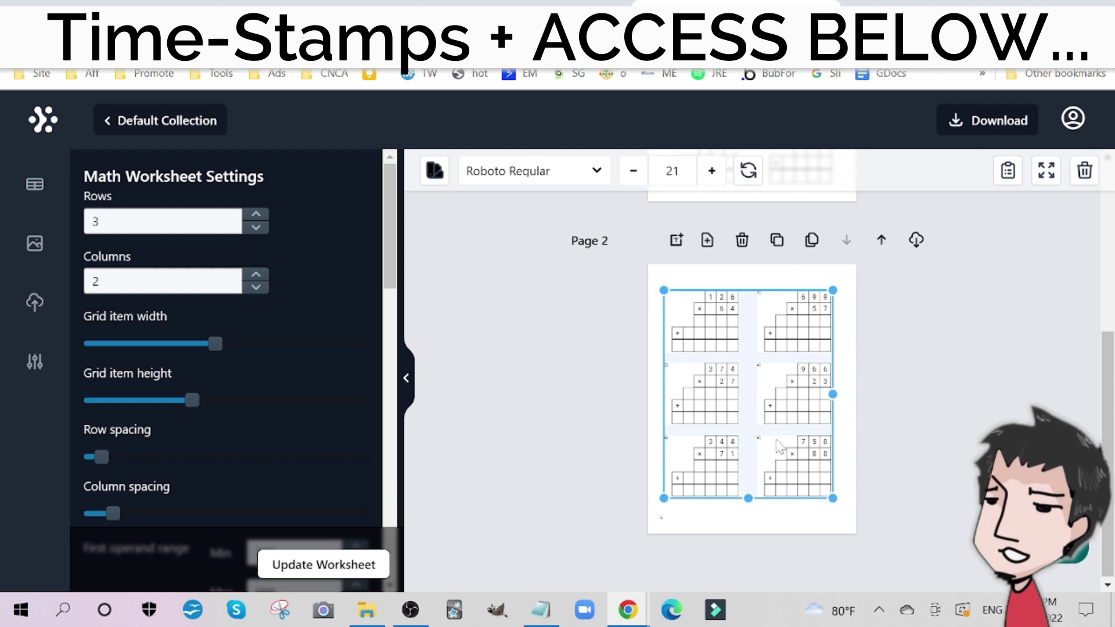
left_click_drag(835, 499, 845, 509)
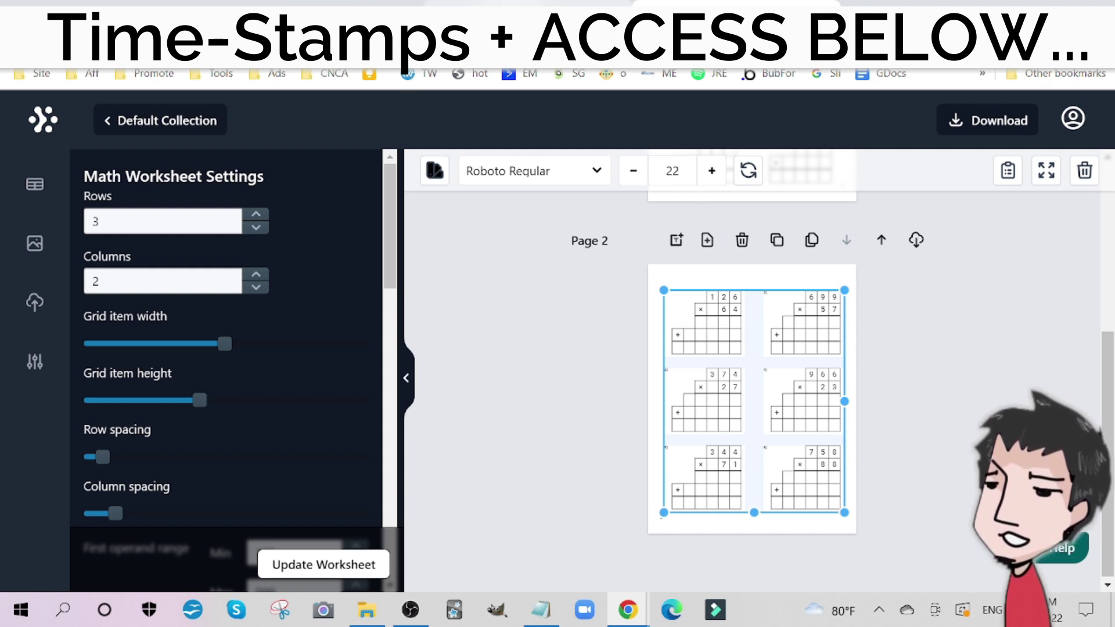
Step: Switch to Canva and create a new custom-size design 8 in wide and 11 in high
left_click(429, 4)
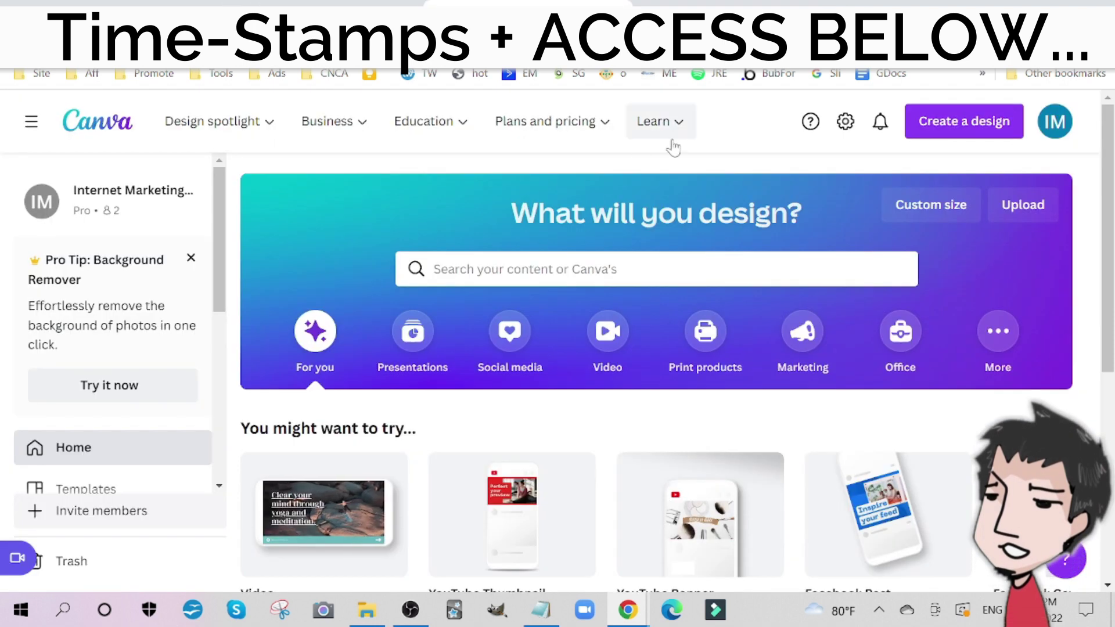
mouse_move(667, 142)
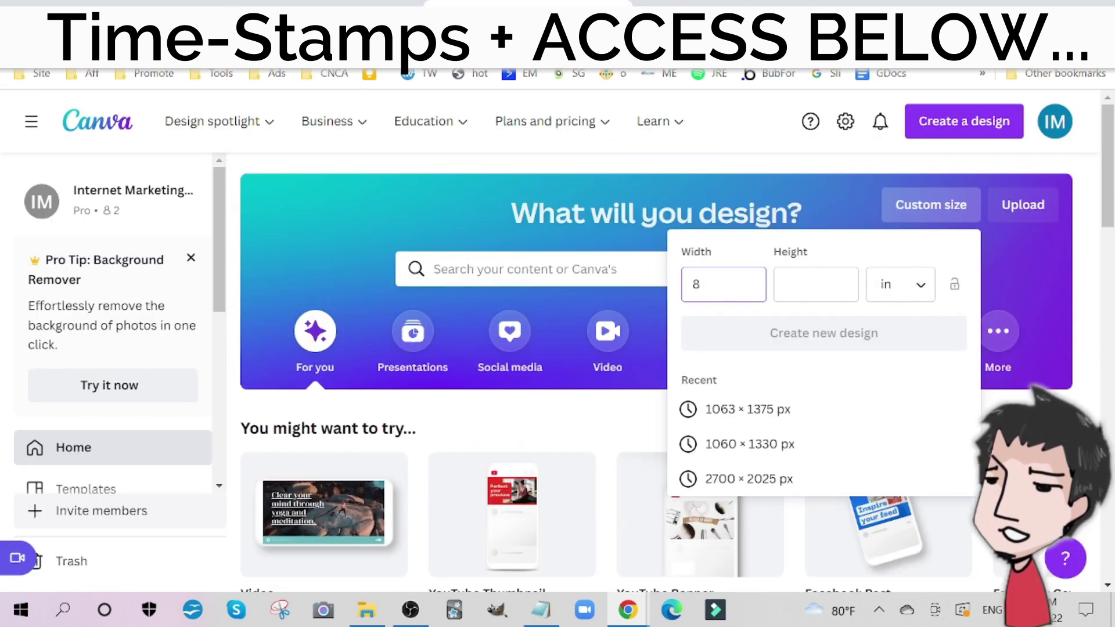
left_click(816, 285)
type("11")
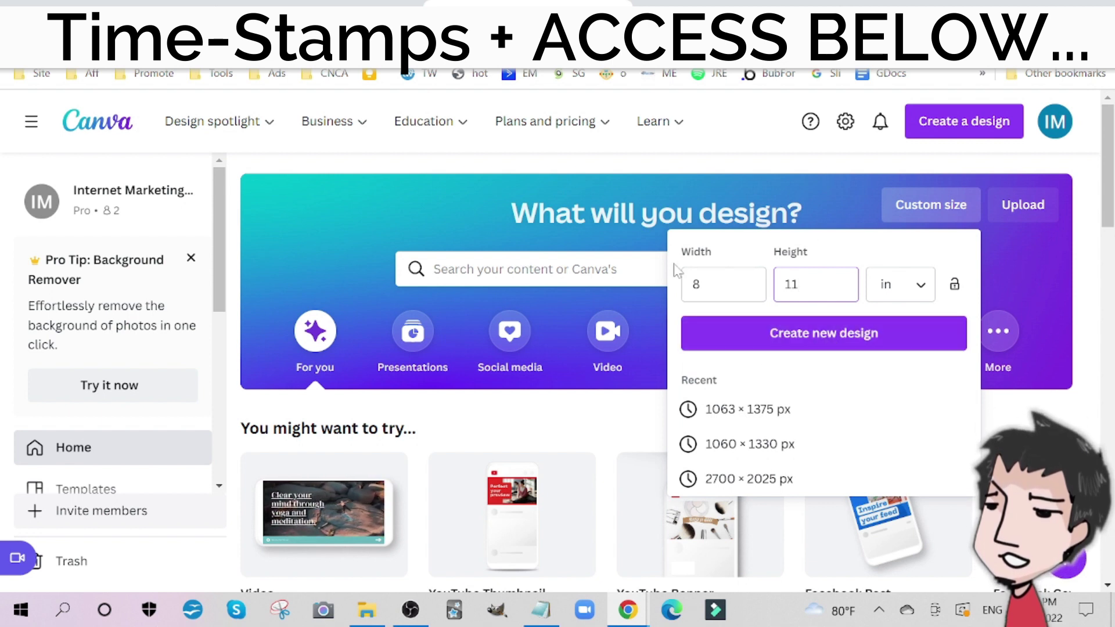
left_click(806, 327)
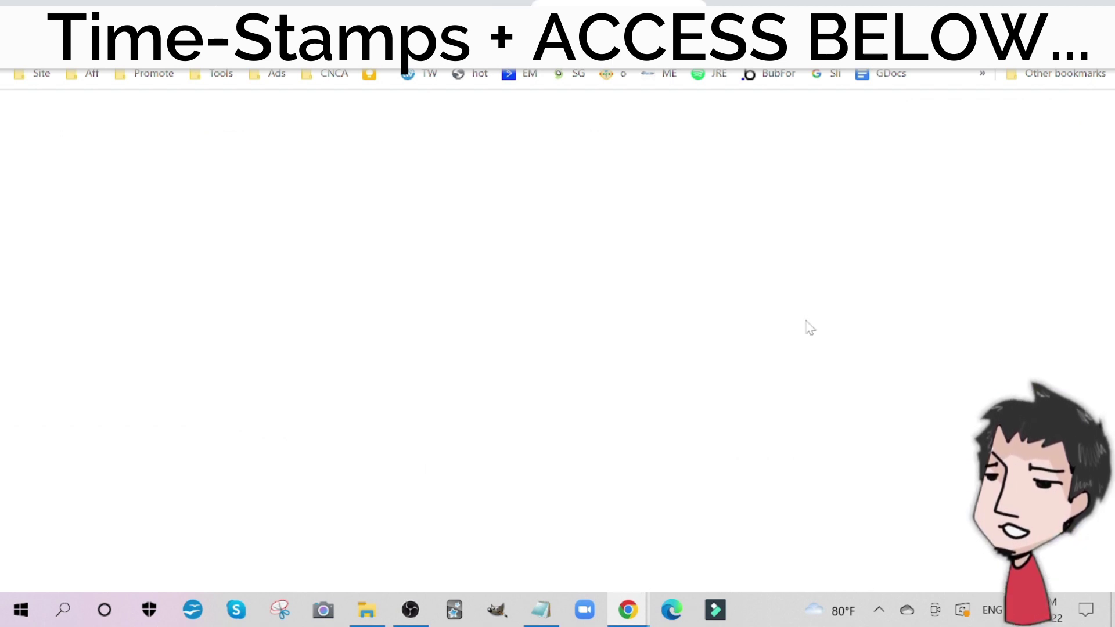
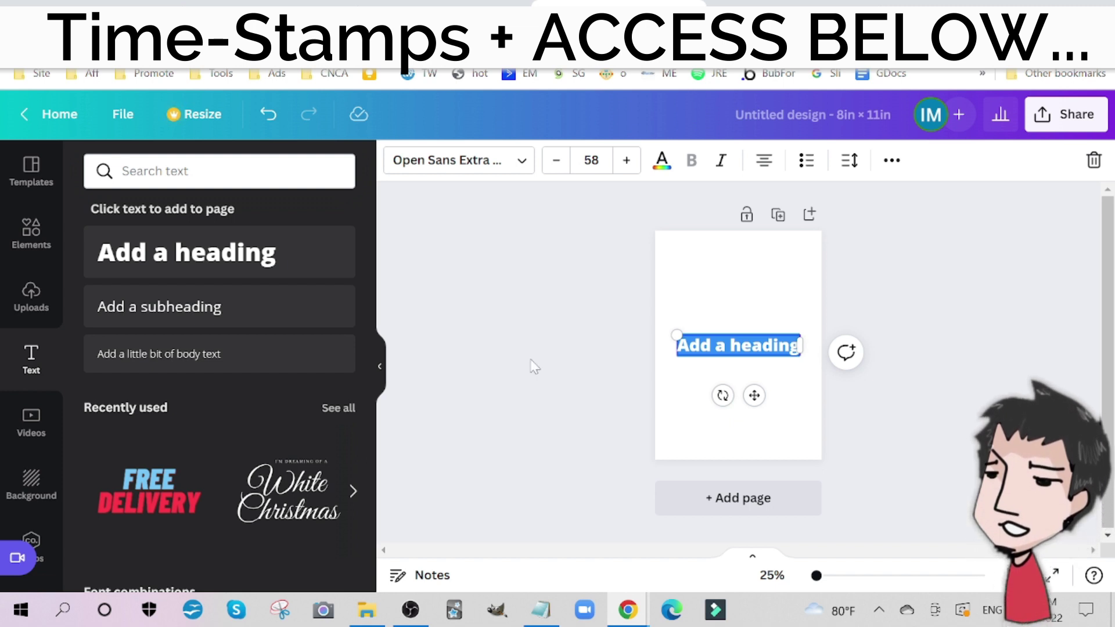
Step: Reduce the font size of the heading on the blank page to 16
left_click(523, 162)
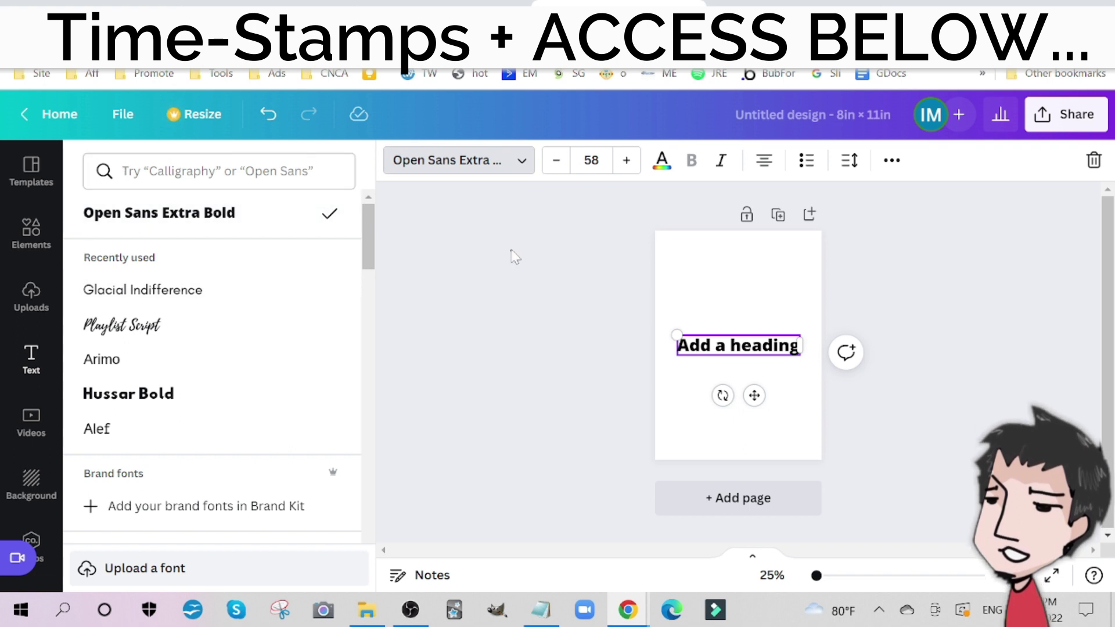
key("Escape")
left_click(567, 164)
left_click(568, 164)
left_click(568, 164)
left_click(568, 164)
left_click(568, 164)
left_click(568, 164)
left_click(591, 160)
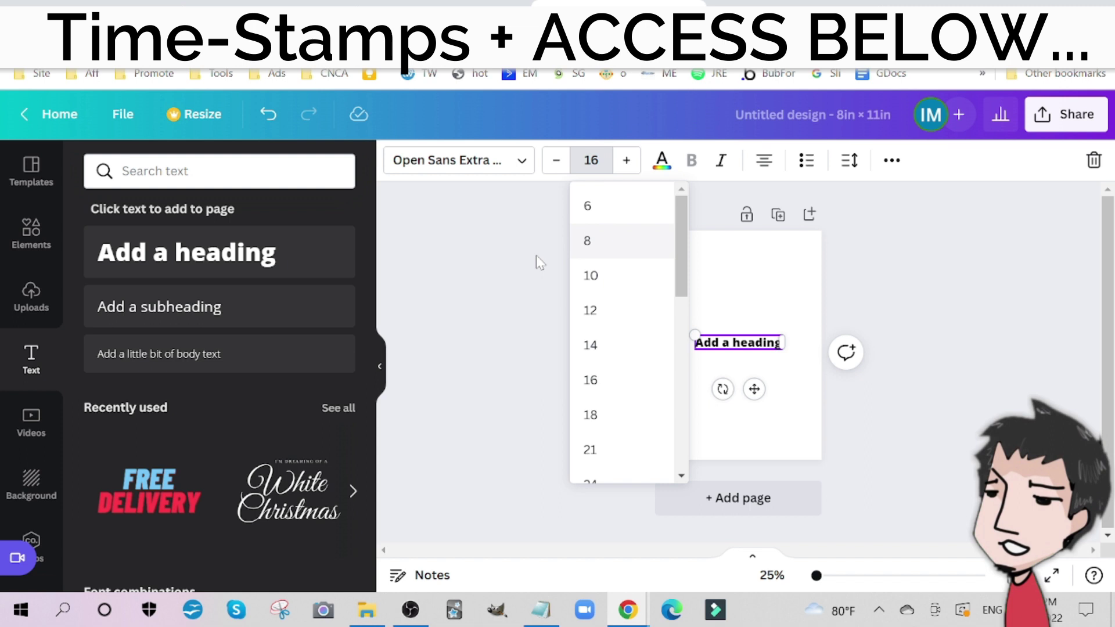
left_click(460, 288)
Step: Replace the heading text with the digit 4
double_click(746, 345)
left_click_drag(816, 576, 849, 576)
left_click(758, 314)
key("ctrl+a")
type("4")
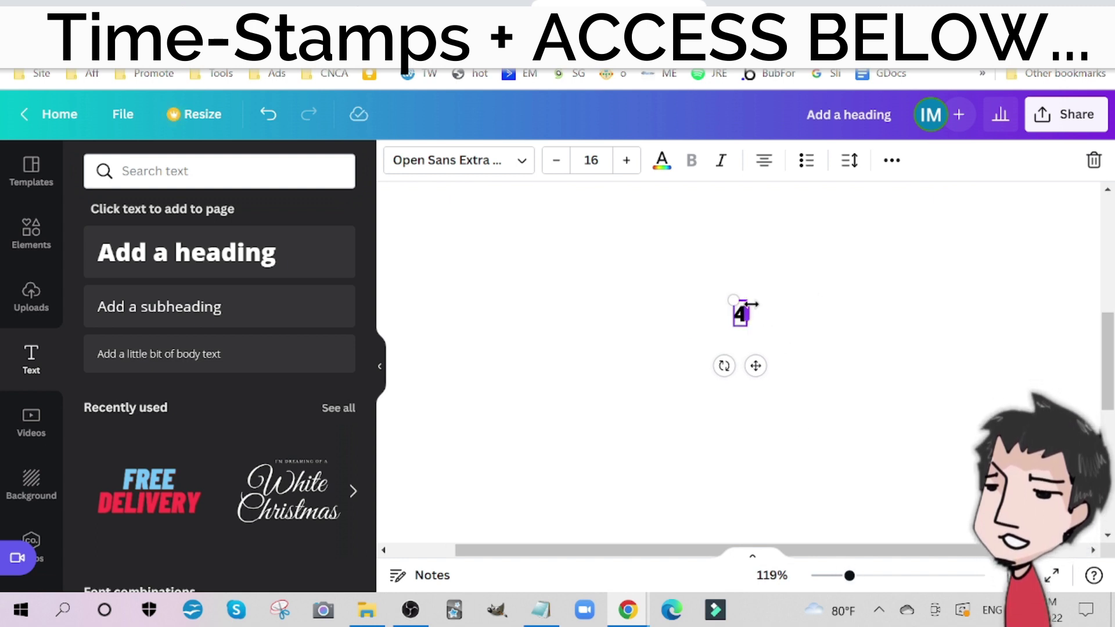
left_click(682, 328)
Step: Move the 4 to the upper-left corner area of the page, slightly inside the edges
left_click_drag(739, 314, 492, 214)
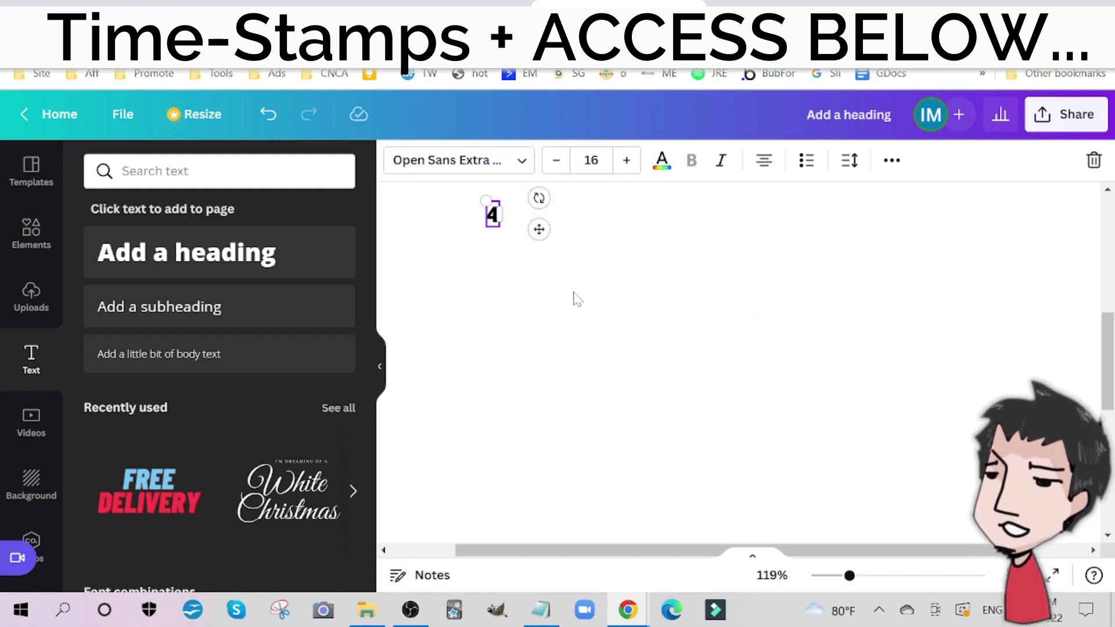
scroll(578, 308, "up", 5)
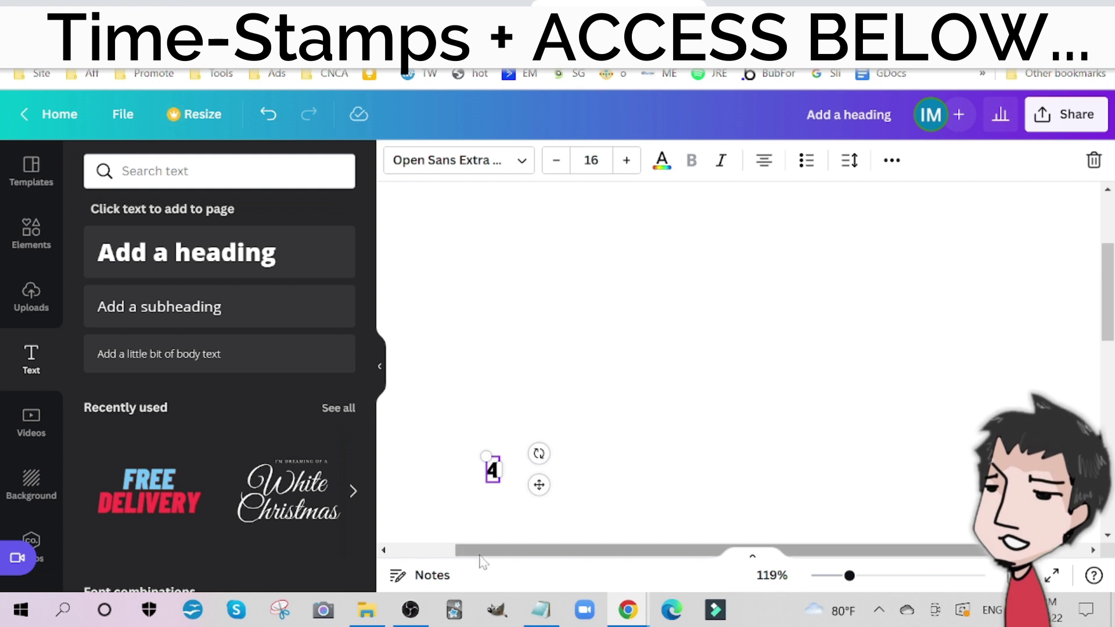
left_click_drag(480, 552, 401, 551)
left_click(572, 511)
left_click_drag(572, 511, 494, 249)
scroll(500, 267, "up", 3)
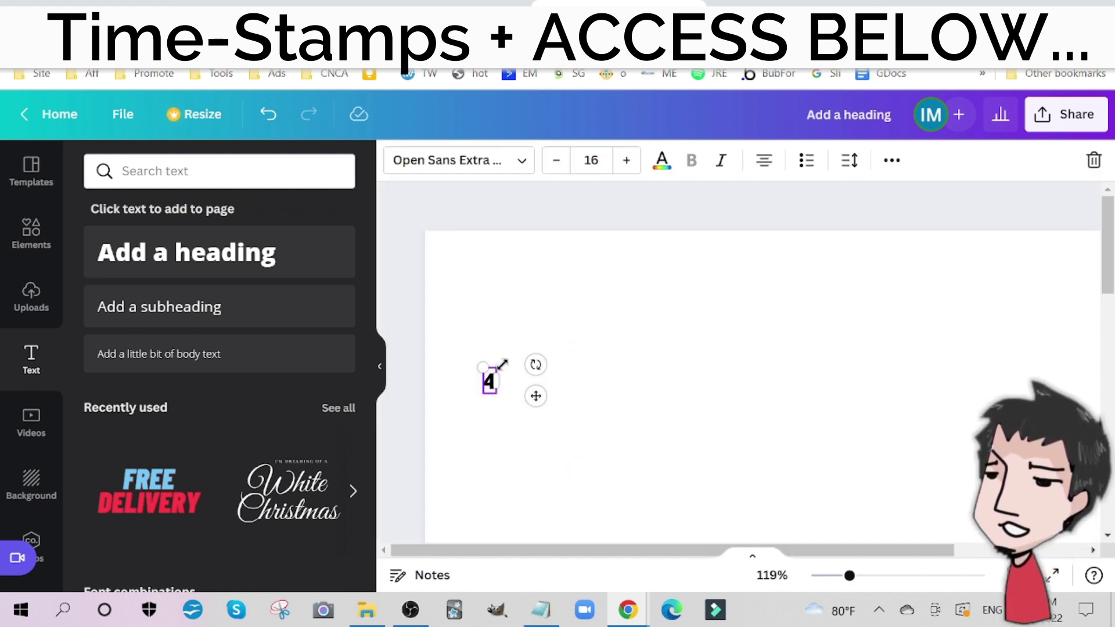
left_click_drag(495, 367, 512, 321)
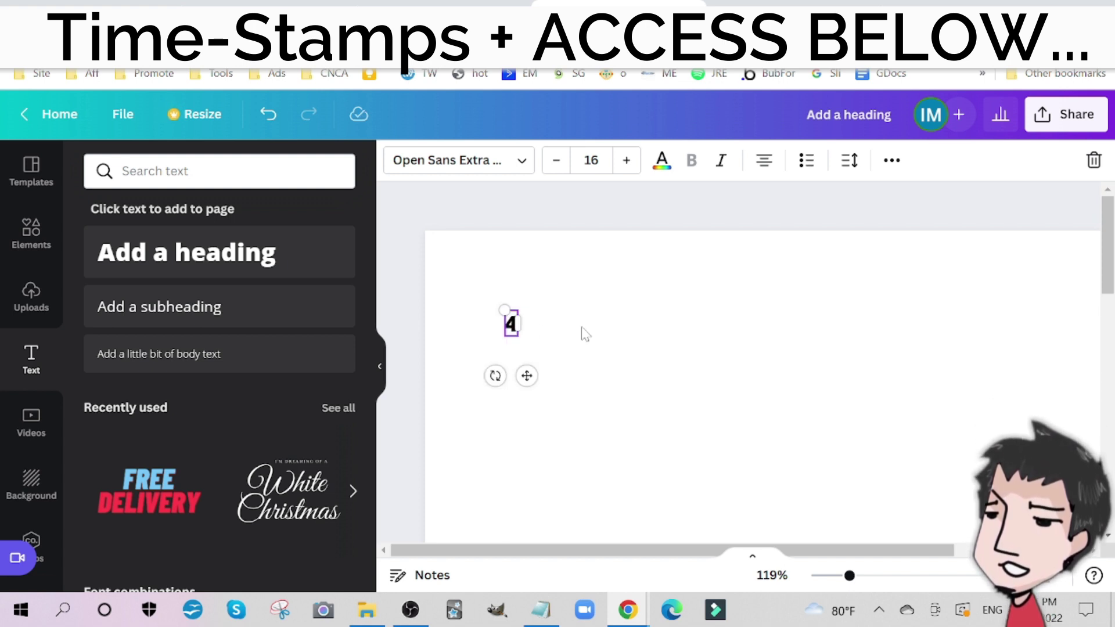
Step: Duplicate the 4, place the copy directly beneath it and change the copy to 2
left_click(891, 160)
left_click(885, 203)
left_click_drag(527, 344, 505, 348)
double_click(511, 349)
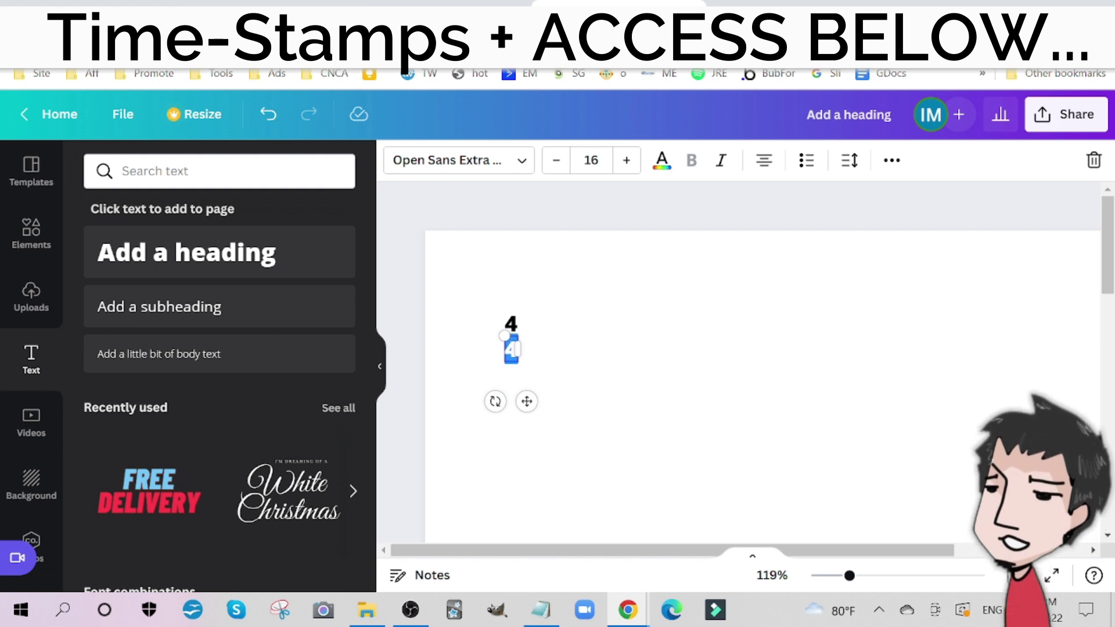
type("2")
left_click(752, 365)
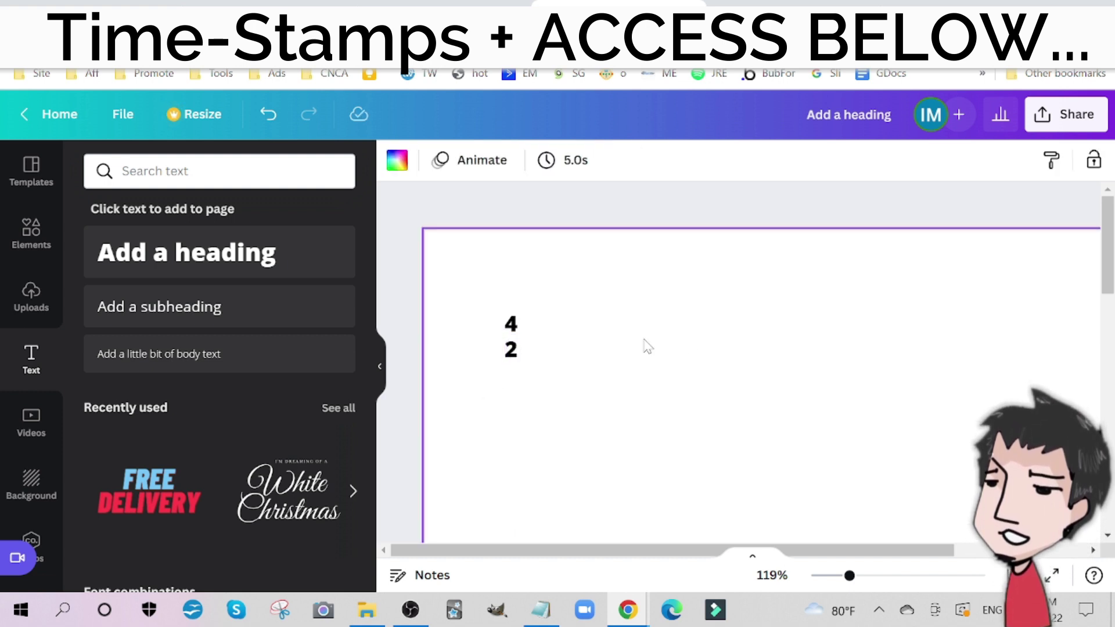
Step: Duplicate the 2, change the copy to a plus sign and place it immediately left of the 2
left_click(511, 349)
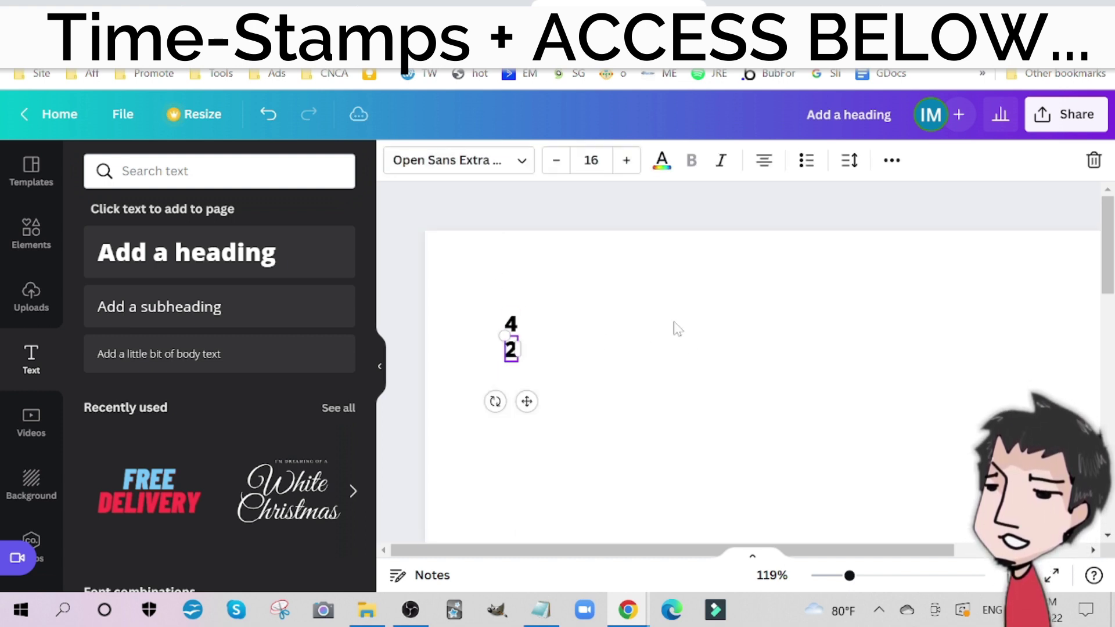
left_click(891, 160)
left_click(885, 202)
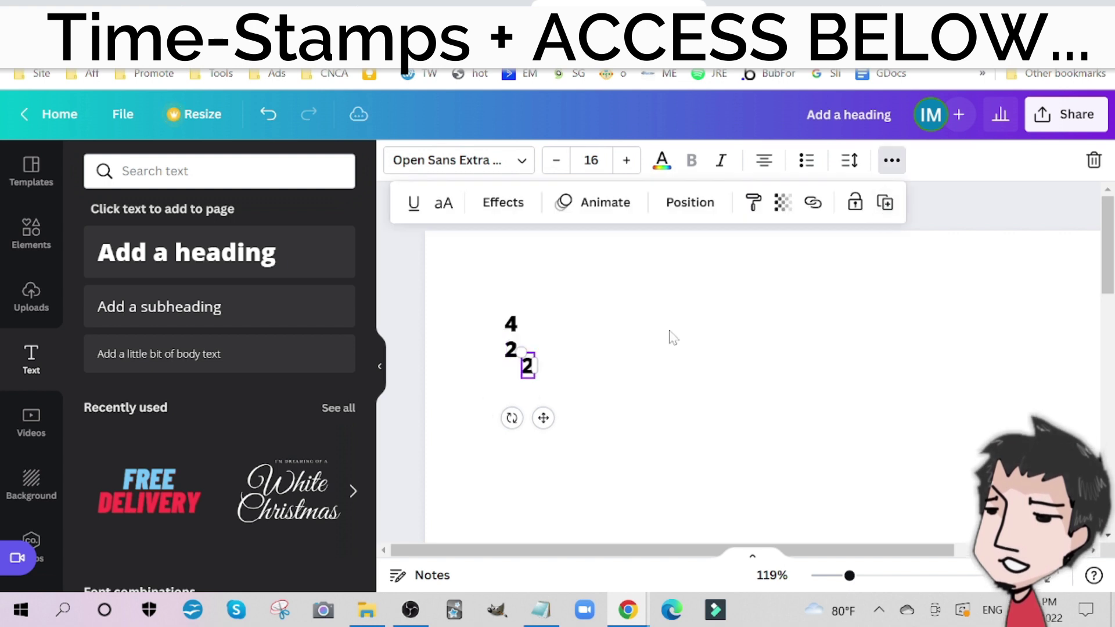
double_click(526, 370)
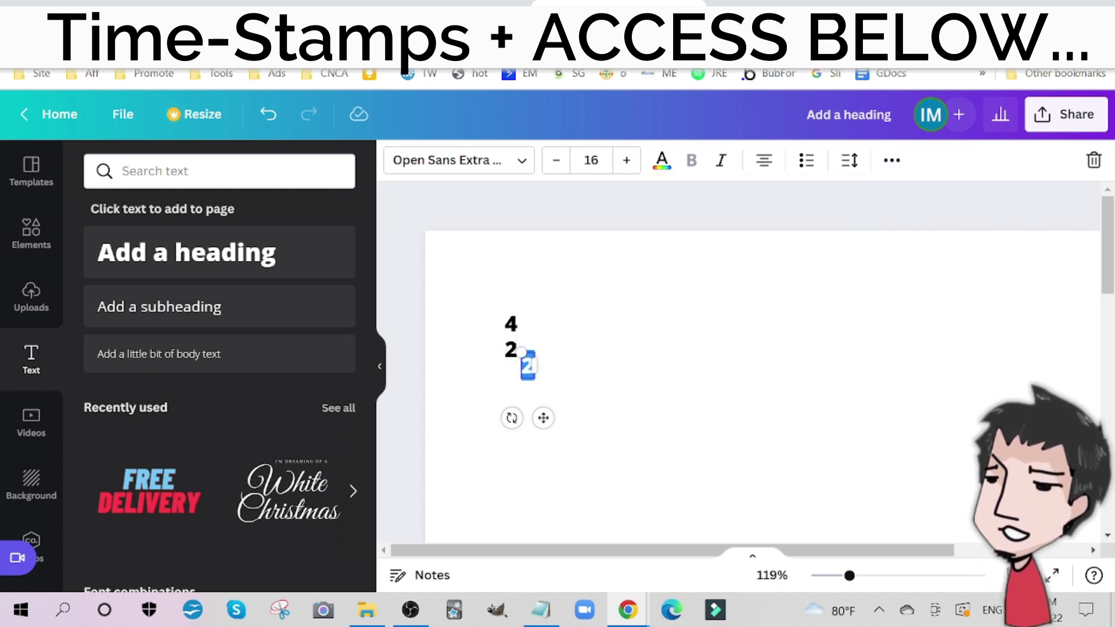
key("BackSpace")
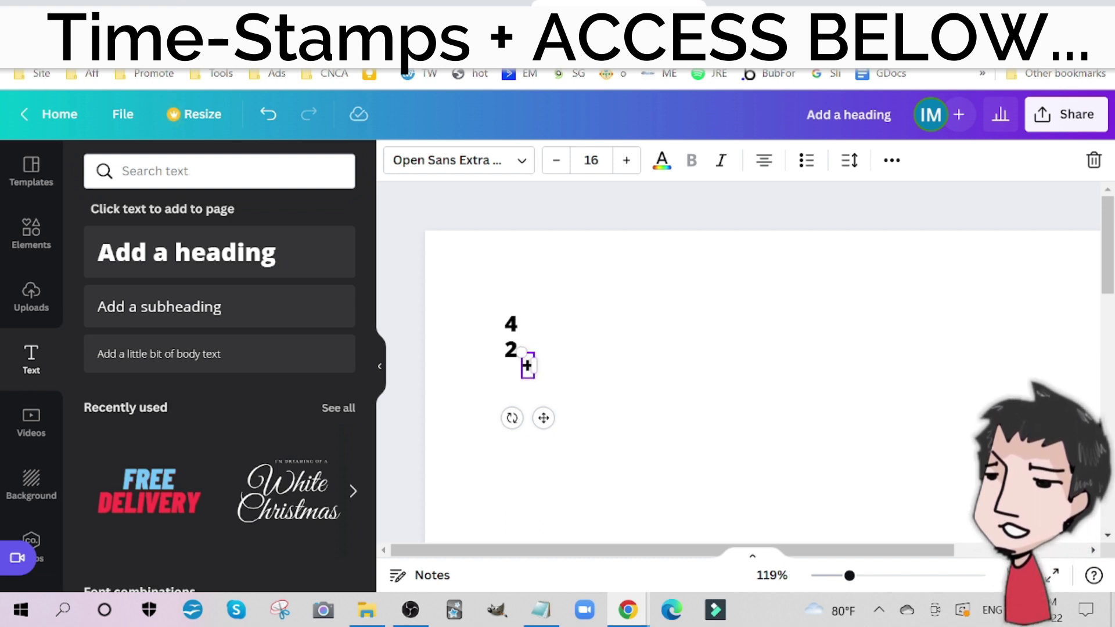
left_click(451, 402)
left_click_drag(527, 365, 493, 349)
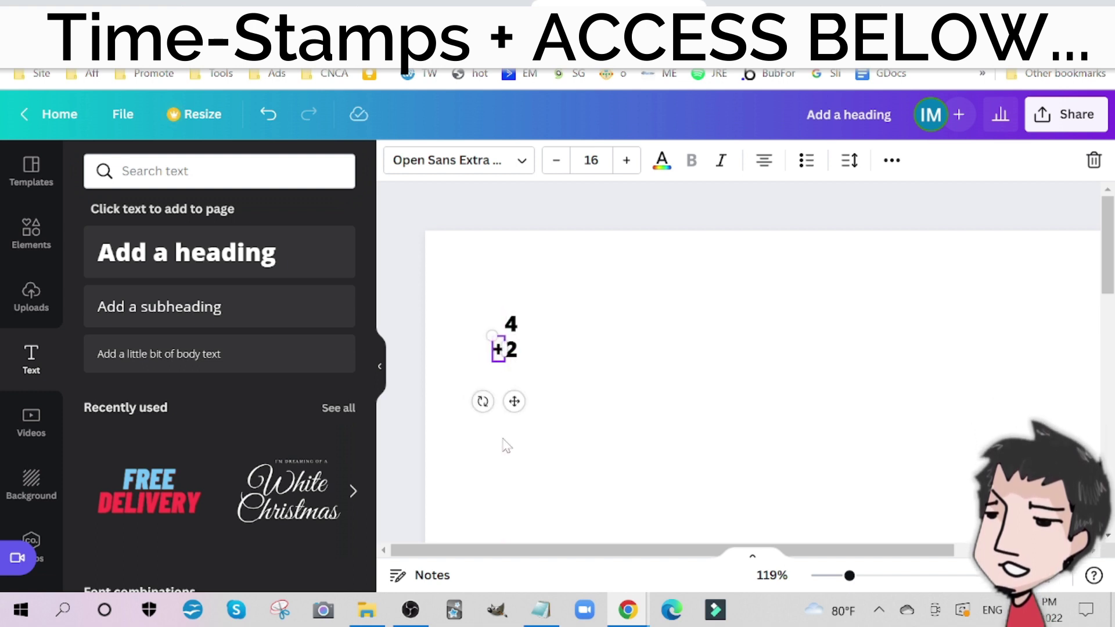
left_click(447, 375)
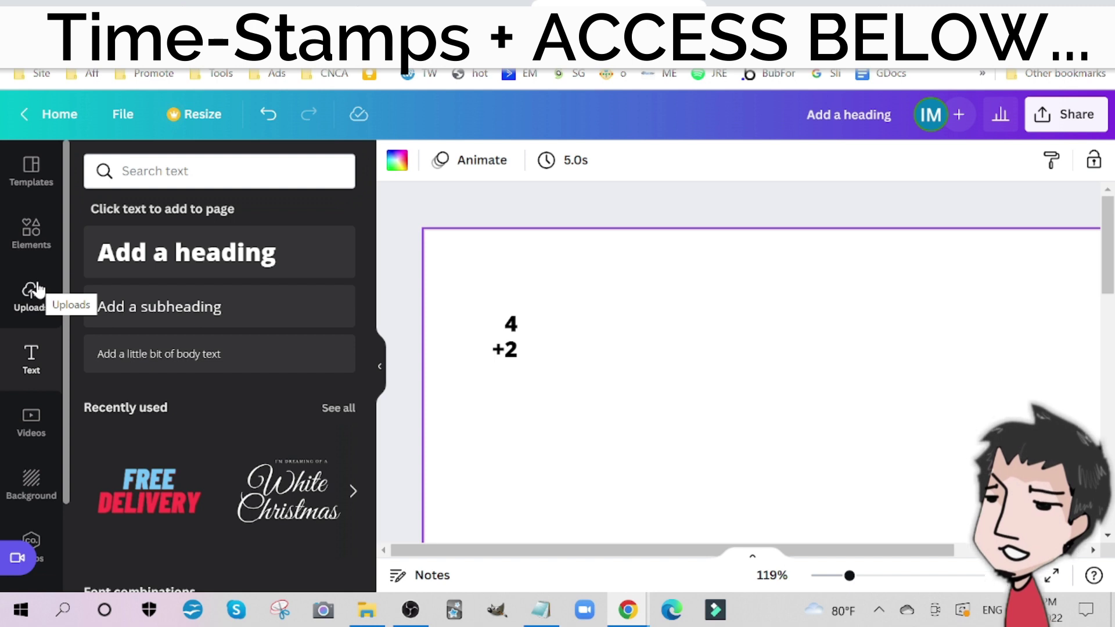
Step: Search the elements for "line" and add a plain solid straight line to the page
left_click(31, 232)
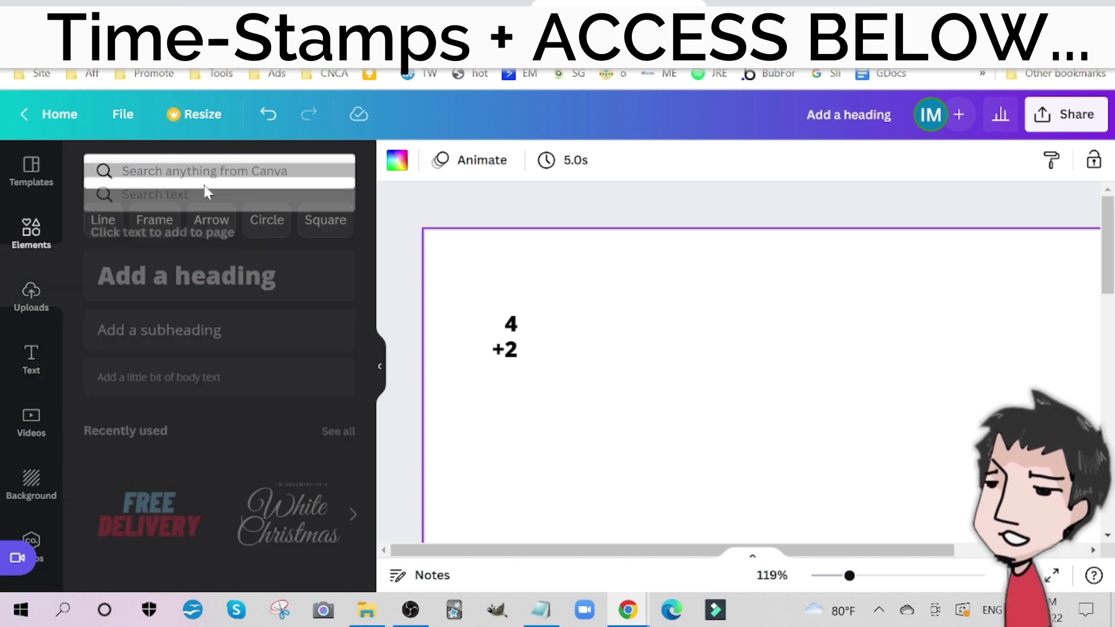
left_click(206, 175)
type("line")
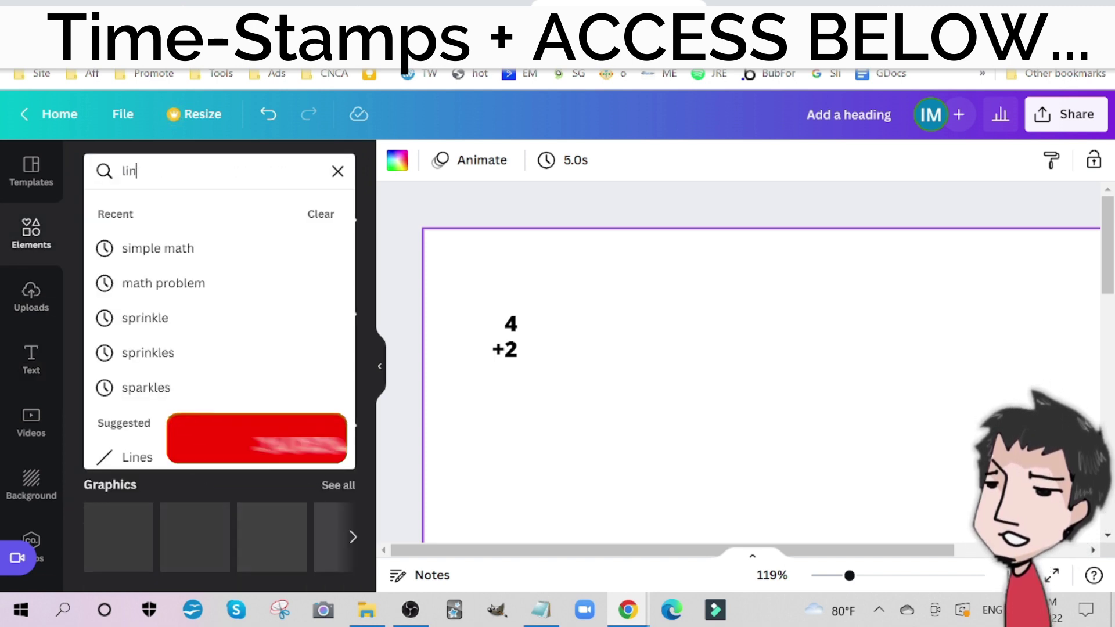
key("Return")
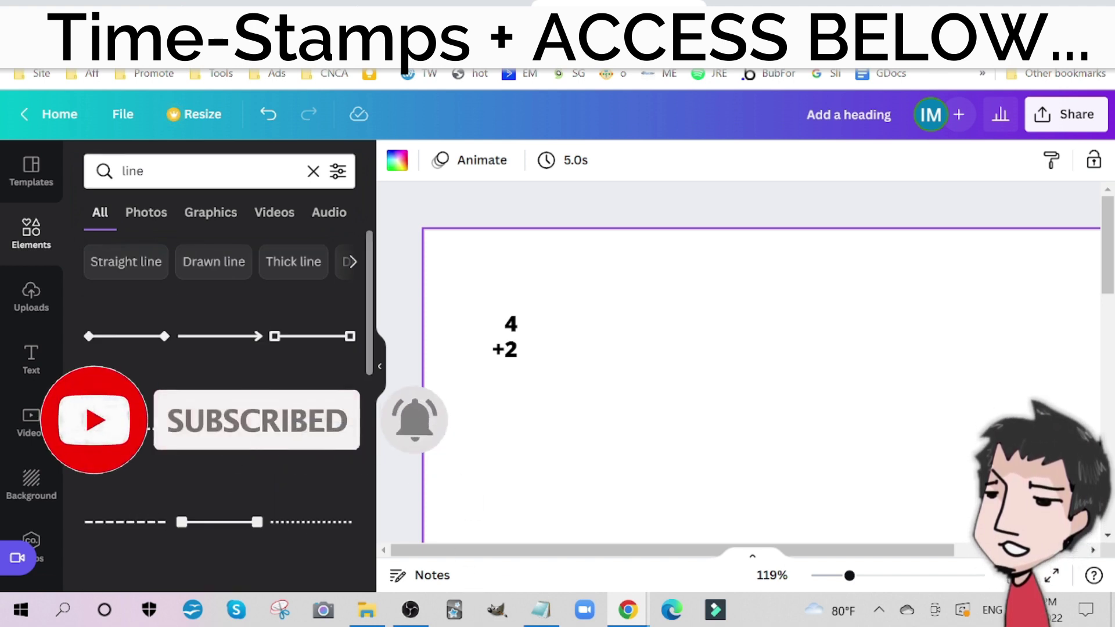
scroll(221, 378, "down", 3)
left_click(303, 541)
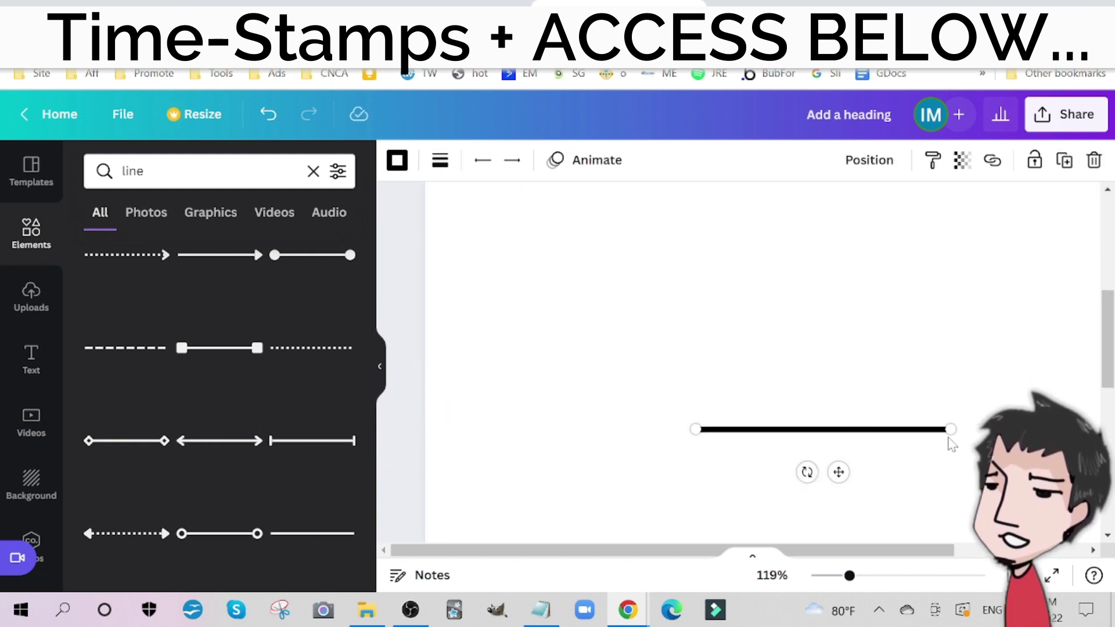
Step: Shorten the line to roughly the width of the addition problem and move it up toward the page's left margin
left_click_drag(957, 428, 656, 277)
left_click_drag(619, 229, 511, 221)
scroll(538, 266, "up", 6)
scroll(505, 232, "down", 1)
scroll(513, 305, "down", 2)
left_click_drag(533, 401, 504, 212)
Step: Set the line weight to 4 and place the line directly beneath the +2
left_click(440, 160)
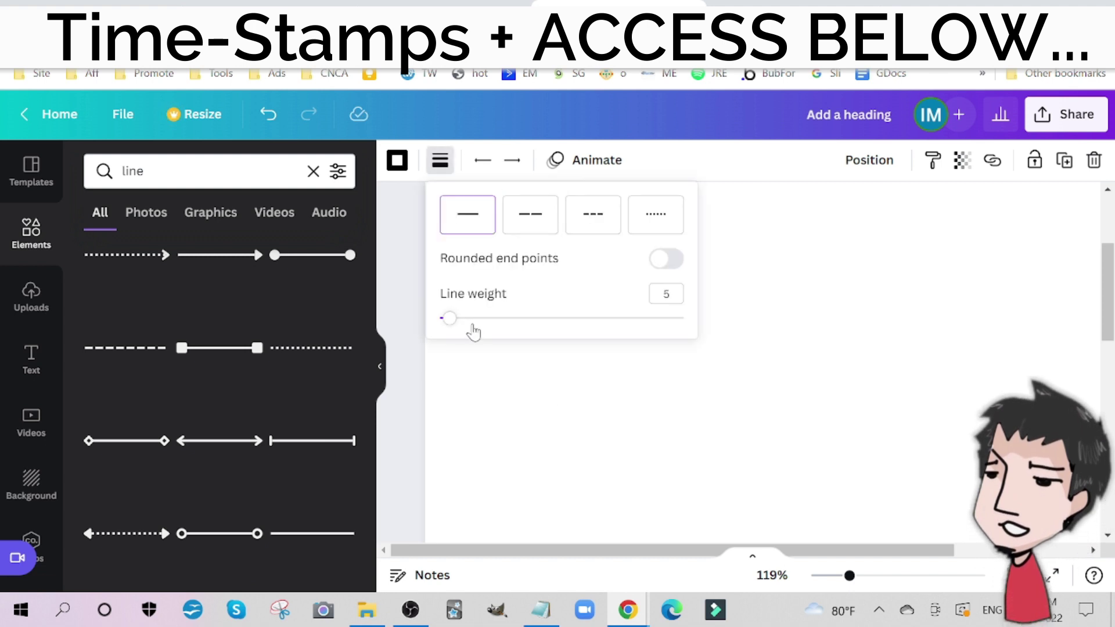
left_click_drag(450, 318, 444, 317)
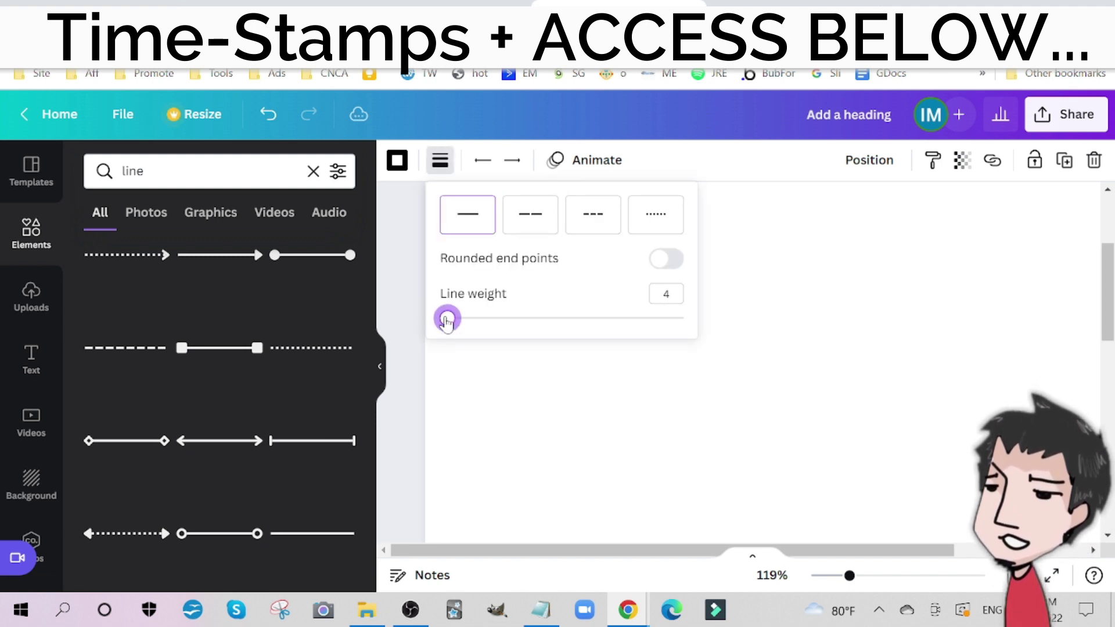
left_click(480, 382)
scroll(481, 382, "up", 3)
left_click(508, 364)
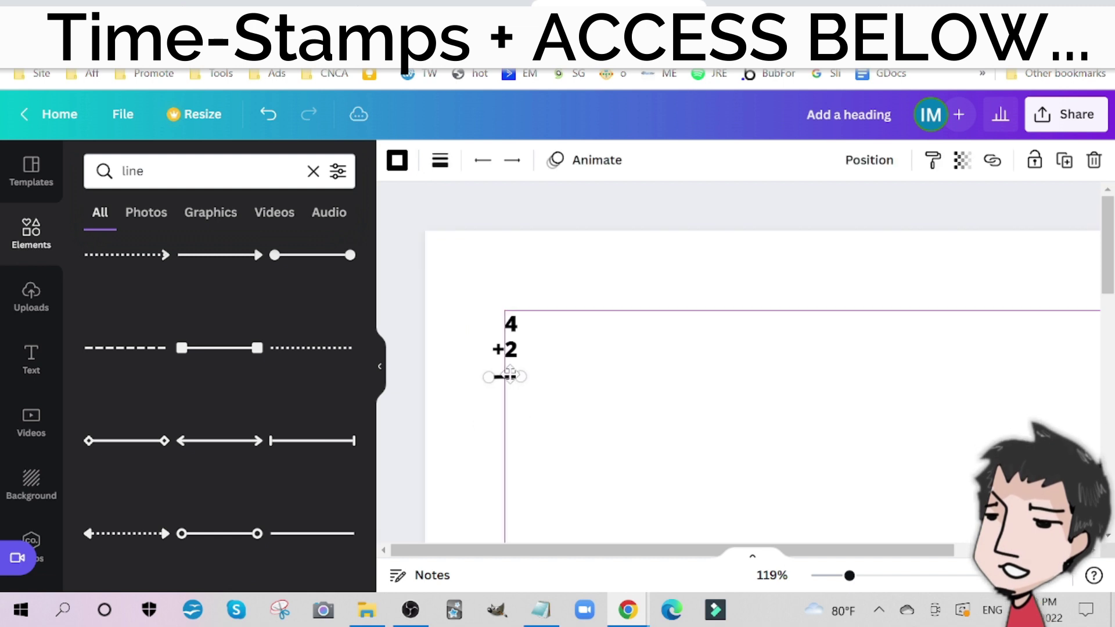
left_click(429, 384)
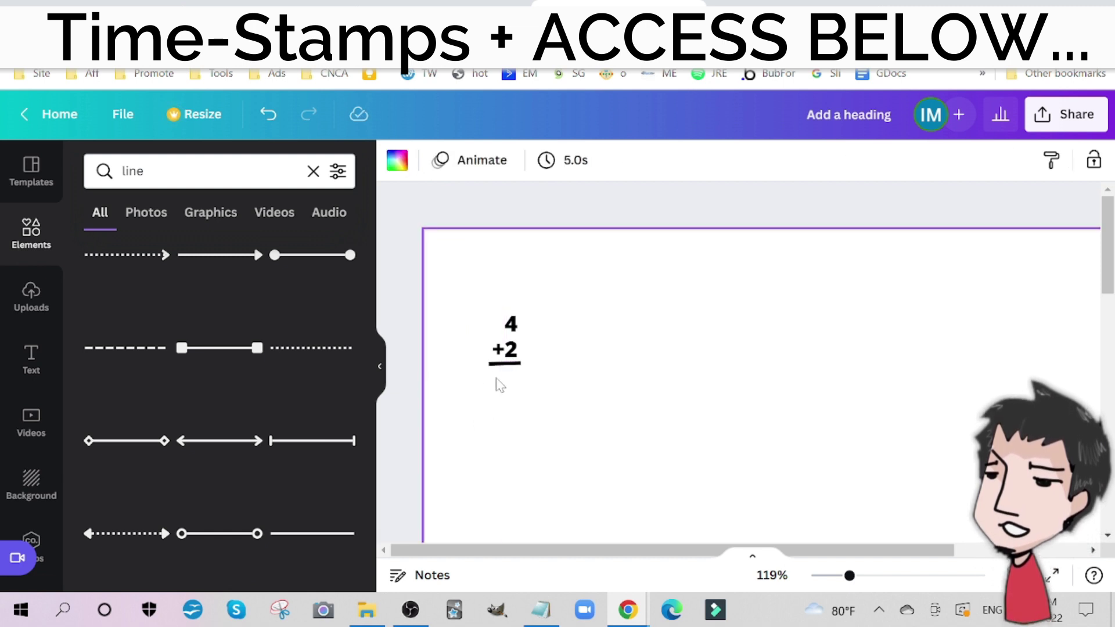
Step: Shift the line beneath the +2 slightly to the right
left_click(513, 366)
mouse_move(485, 402)
left_mouse_down()
mouse_move(480, 393)
mouse_move(490, 403)
left_mouse_up()
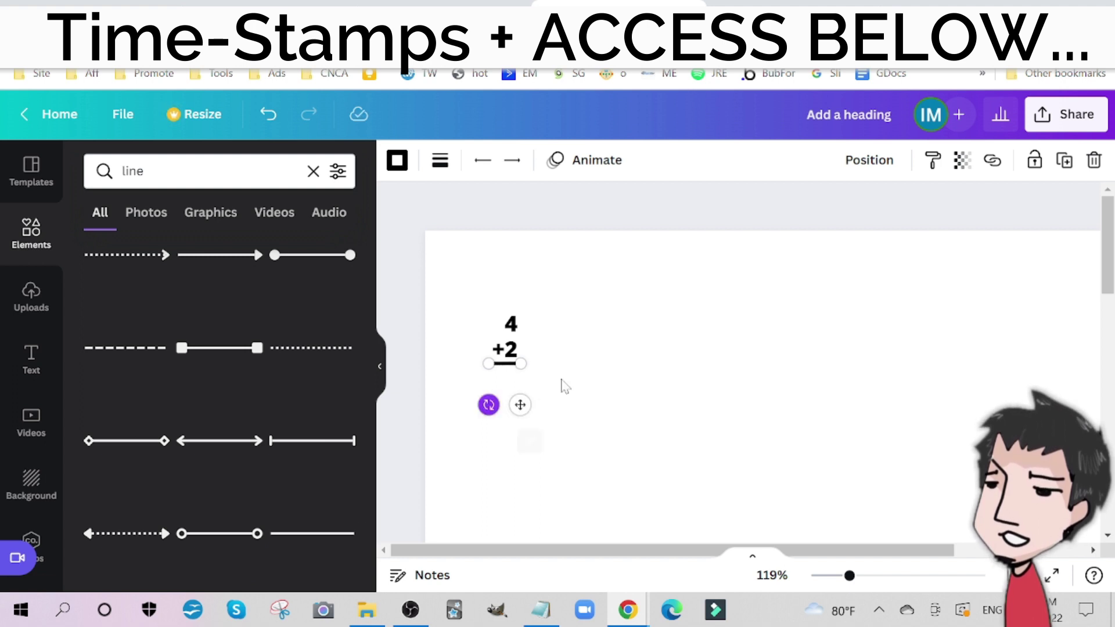
left_click(618, 376)
left_click(505, 367)
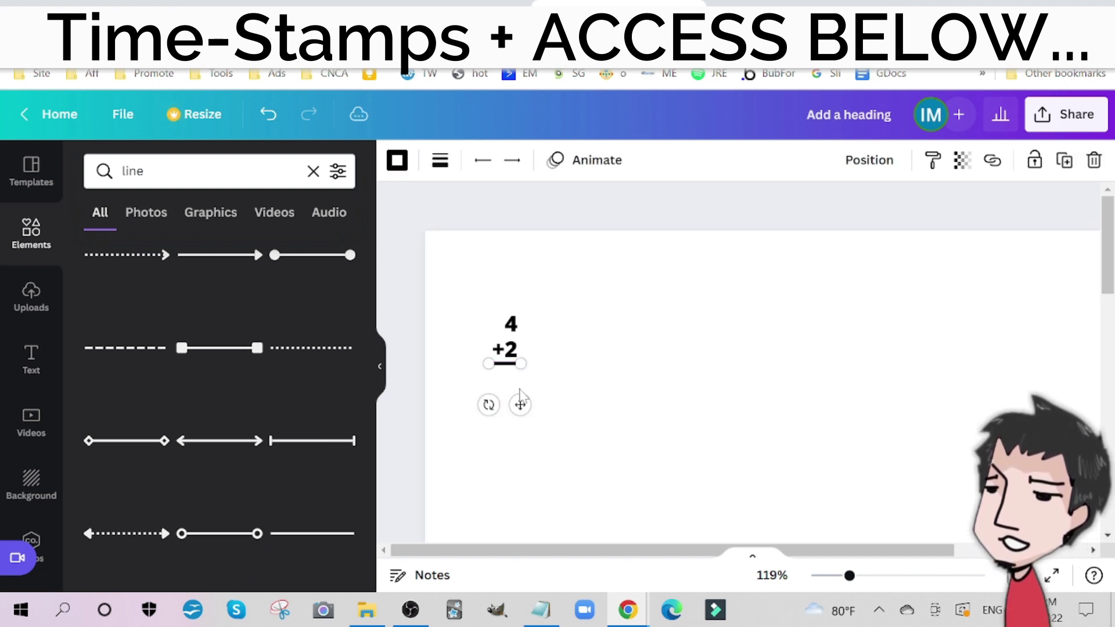
left_click_drag(519, 392, 520, 391)
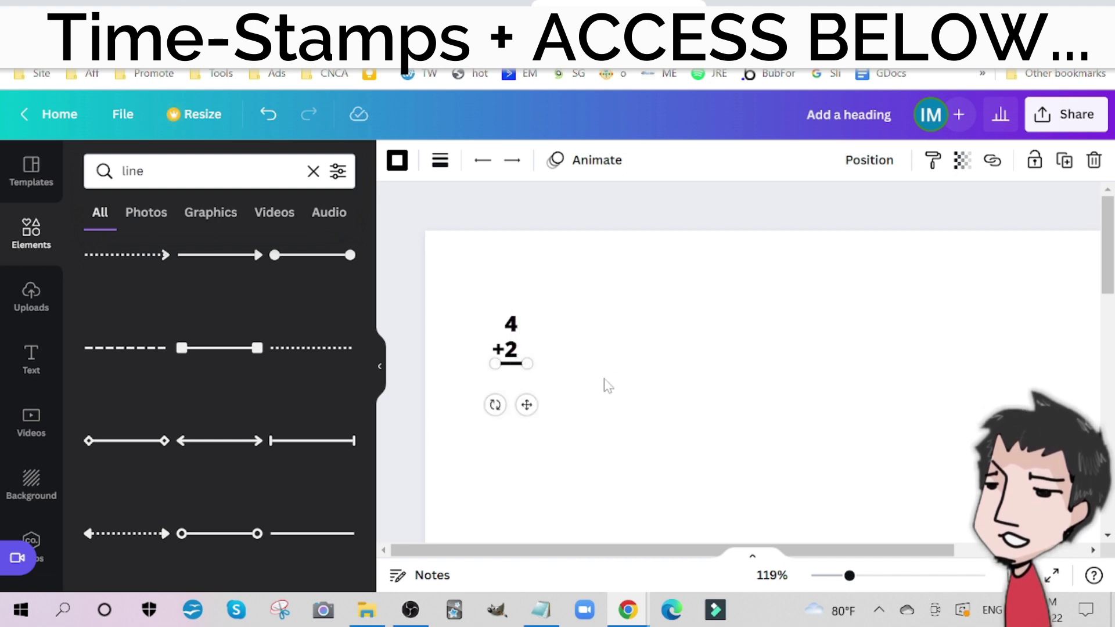
left_click(575, 392)
Step: Group the 4, the plus sign, the 2 and the line into one object
left_click_drag(601, 367, 496, 318)
left_click(935, 160)
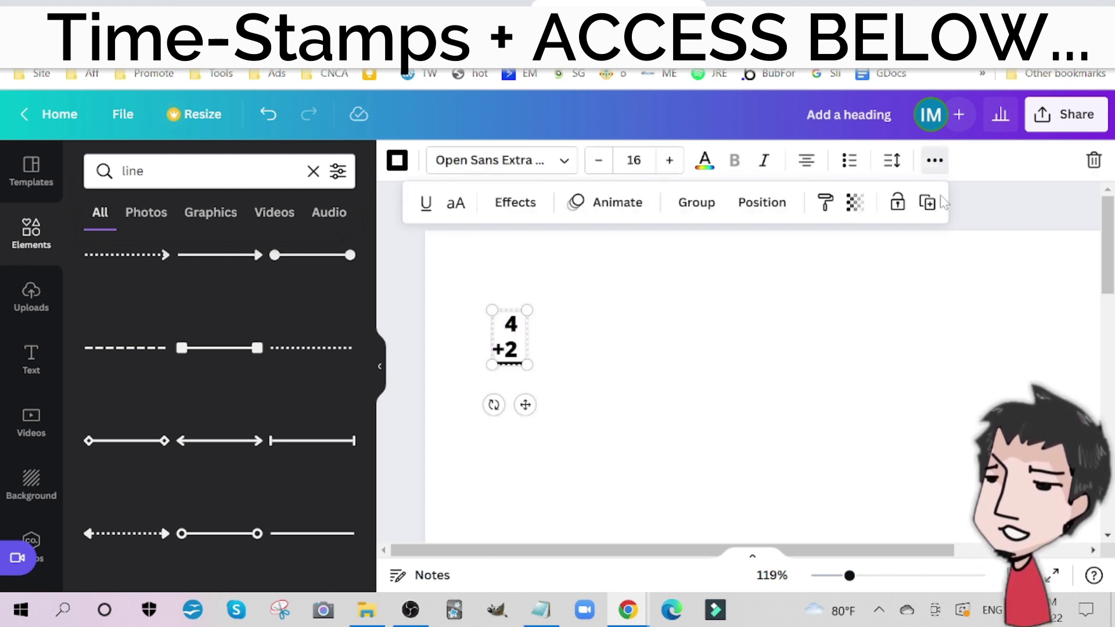
left_click(699, 203)
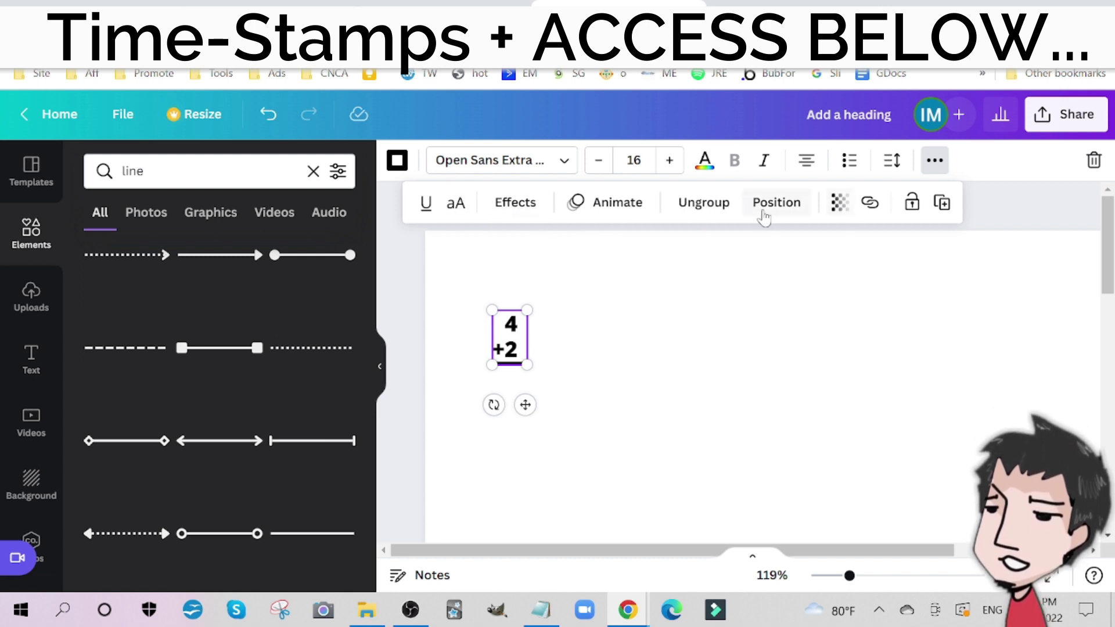
Step: Duplicate the grouped 4 + 2 problem and place the copy to its right at the same height
left_click(941, 203)
left_click_drag(528, 360, 575, 347)
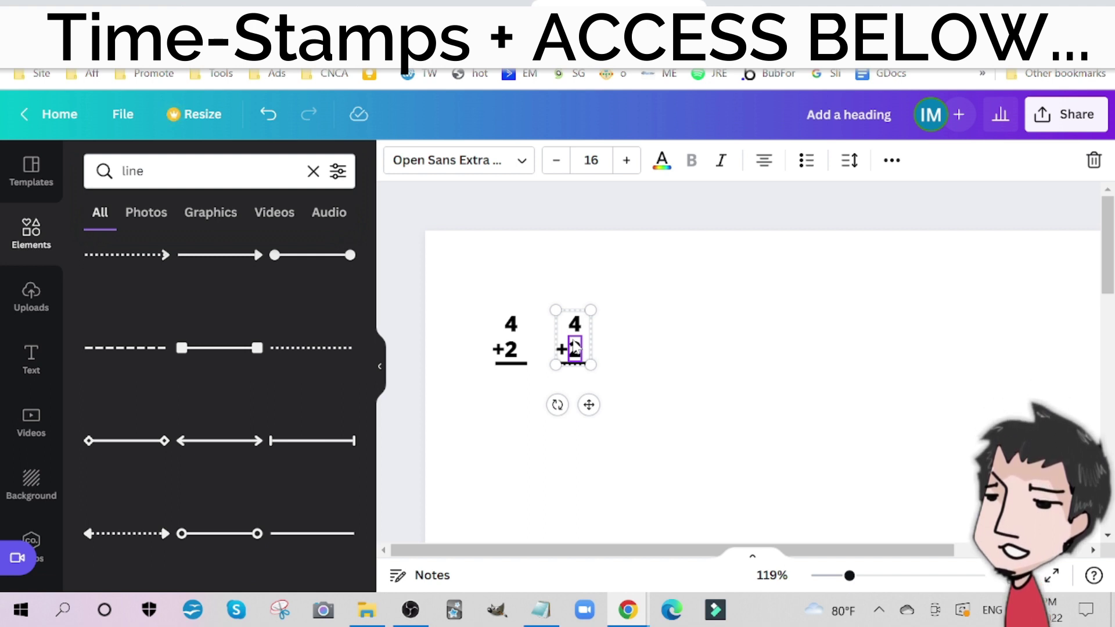
left_click(636, 345)
Step: Change the numbers in the copied problem to 5 and 1
left_click(574, 325)
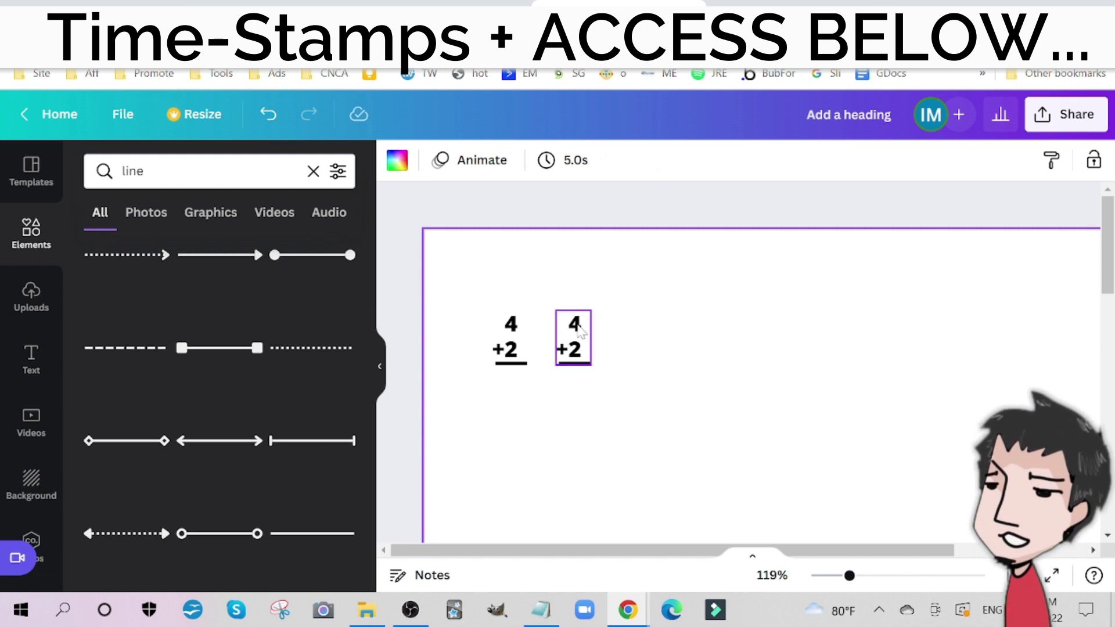
double_click(575, 323)
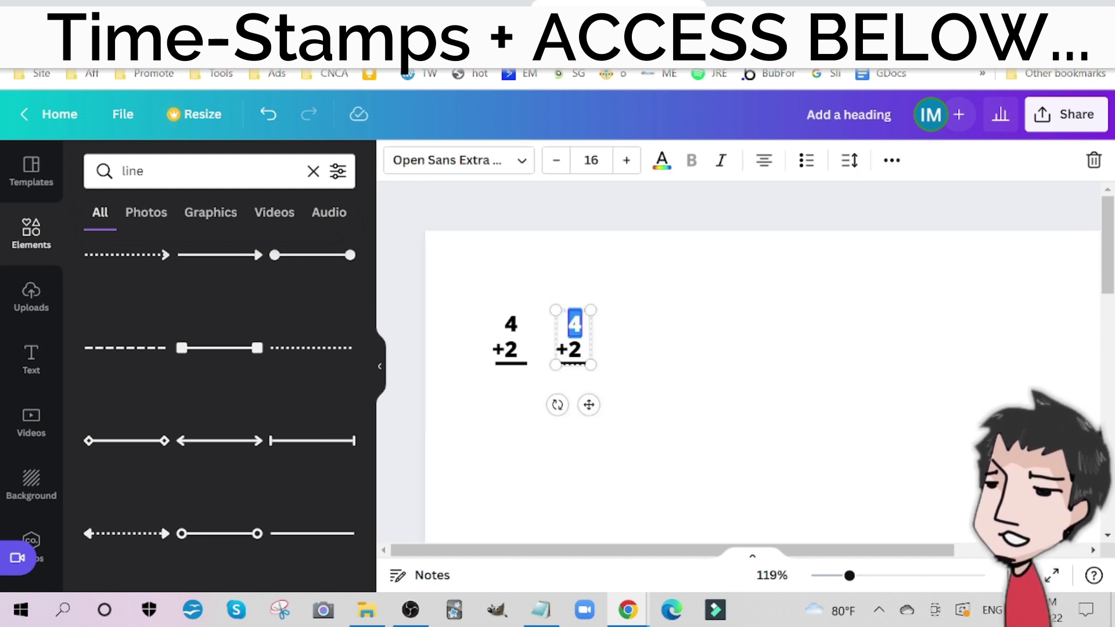
type("5")
double_click(577, 350)
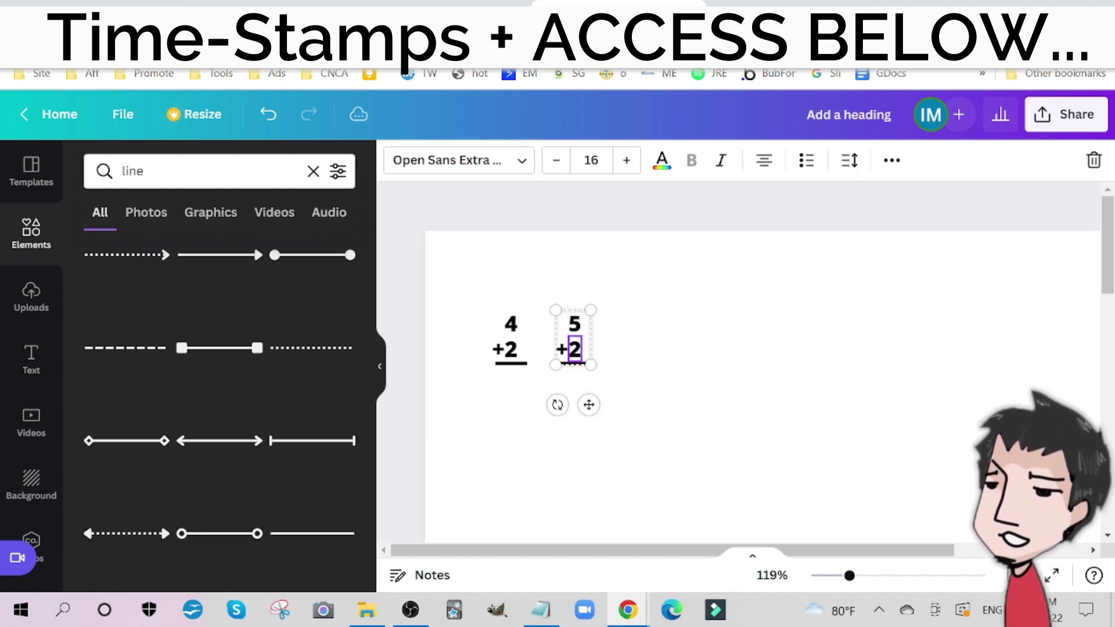
type("1")
left_click(707, 390)
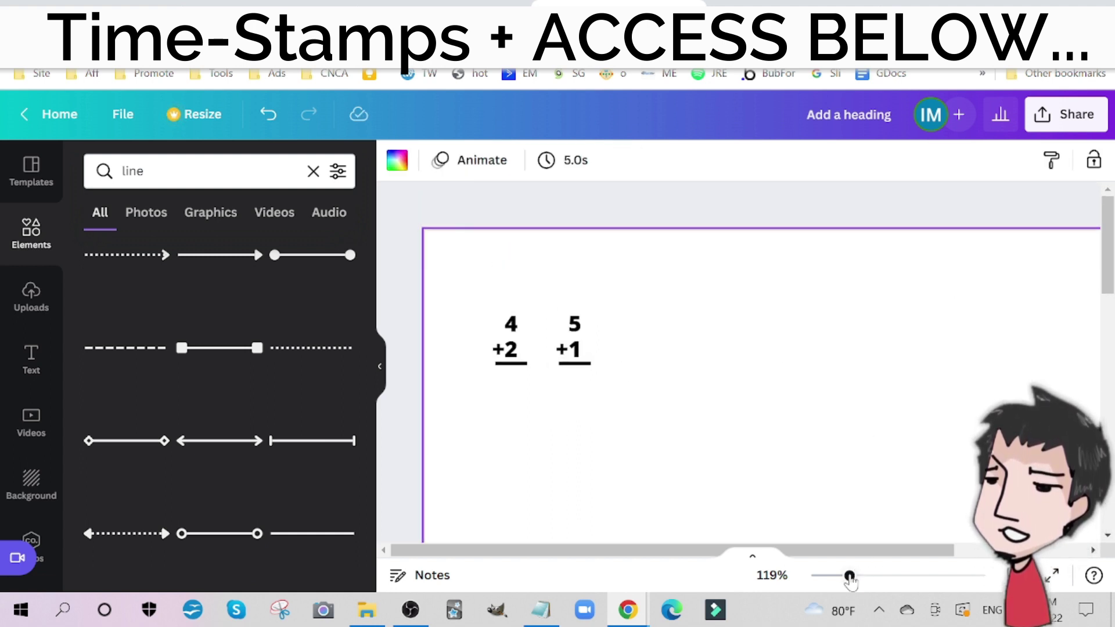
Step: Duplicate the page with the two addition problems as page 2
scroll(839, 342, "down", 5)
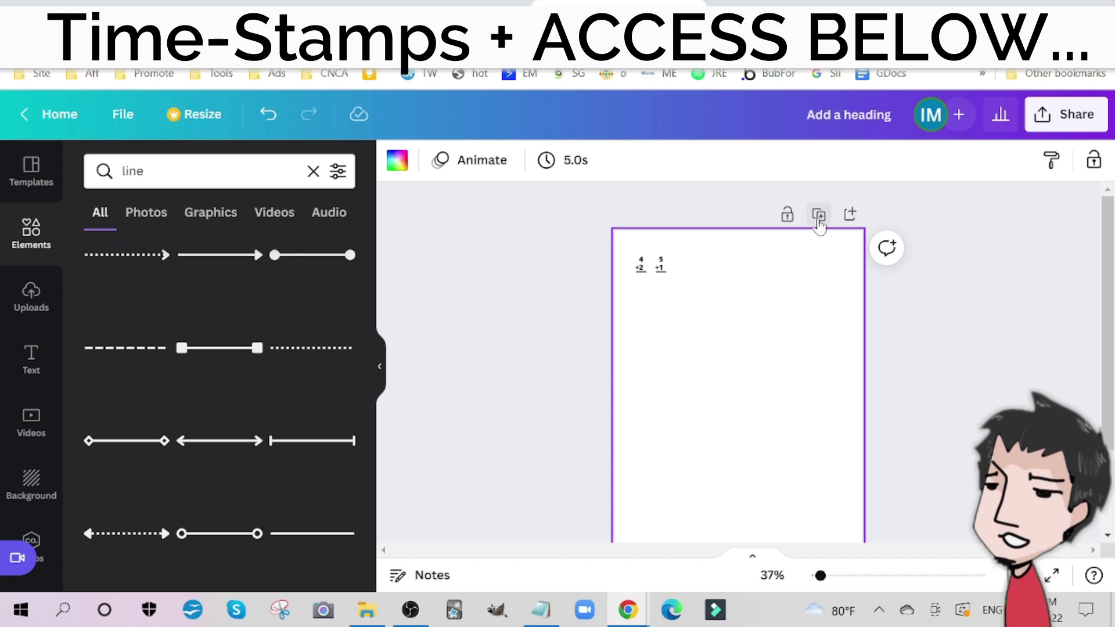
scroll(835, 267, "down", 3)
key("ctrl+d")
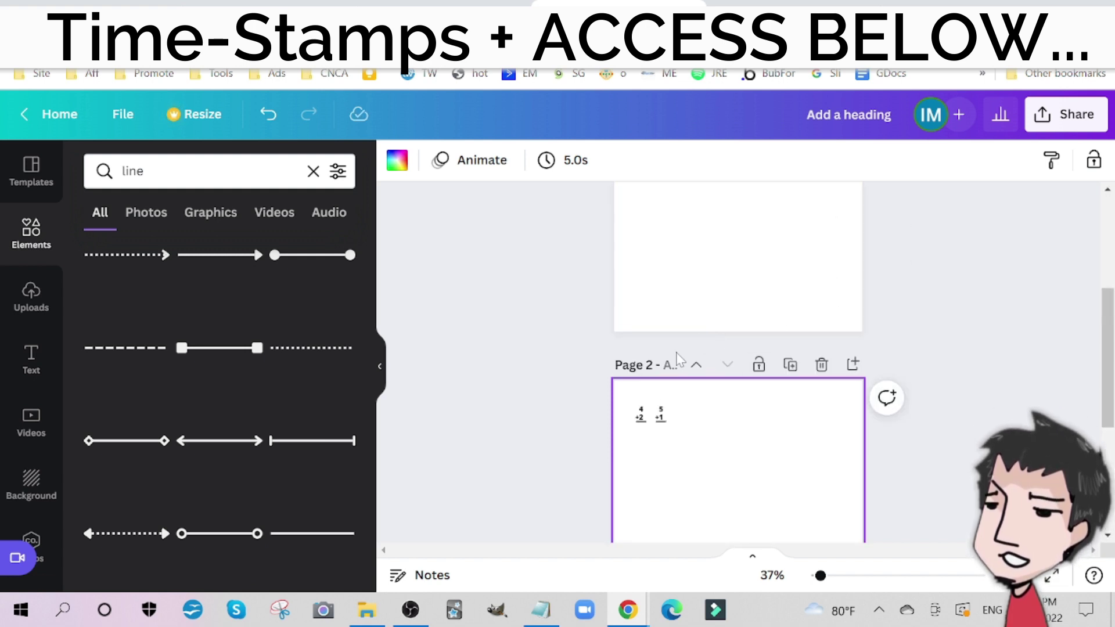
Step: On page 2, duplicate the 4 + 2 problem and place the copy directly beneath the original's line
left_click(641, 436)
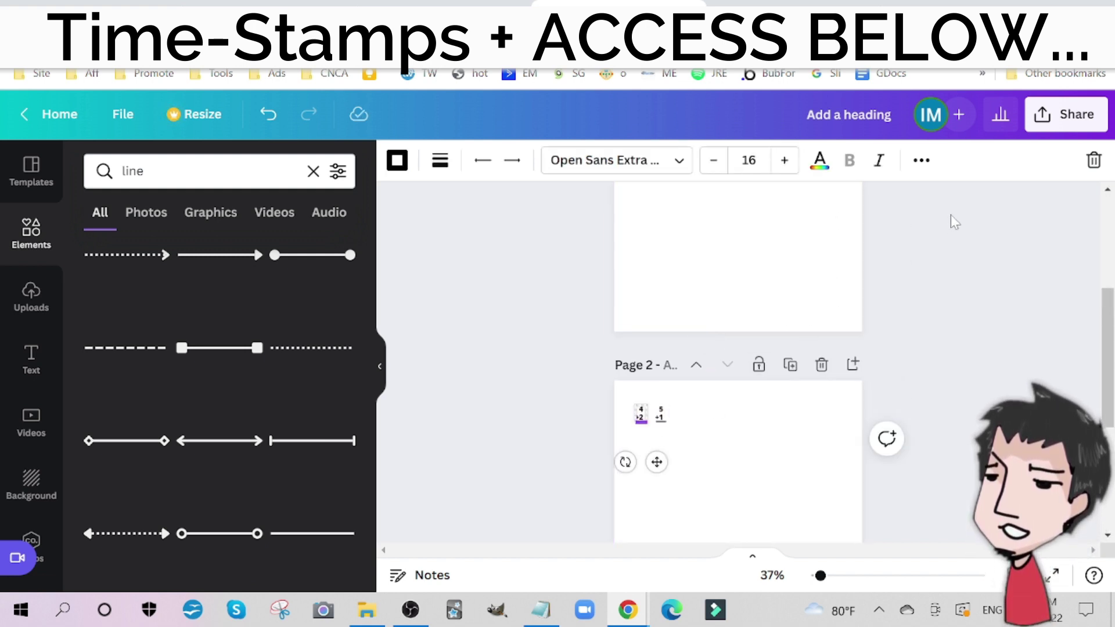
left_click_drag(820, 576, 845, 576)
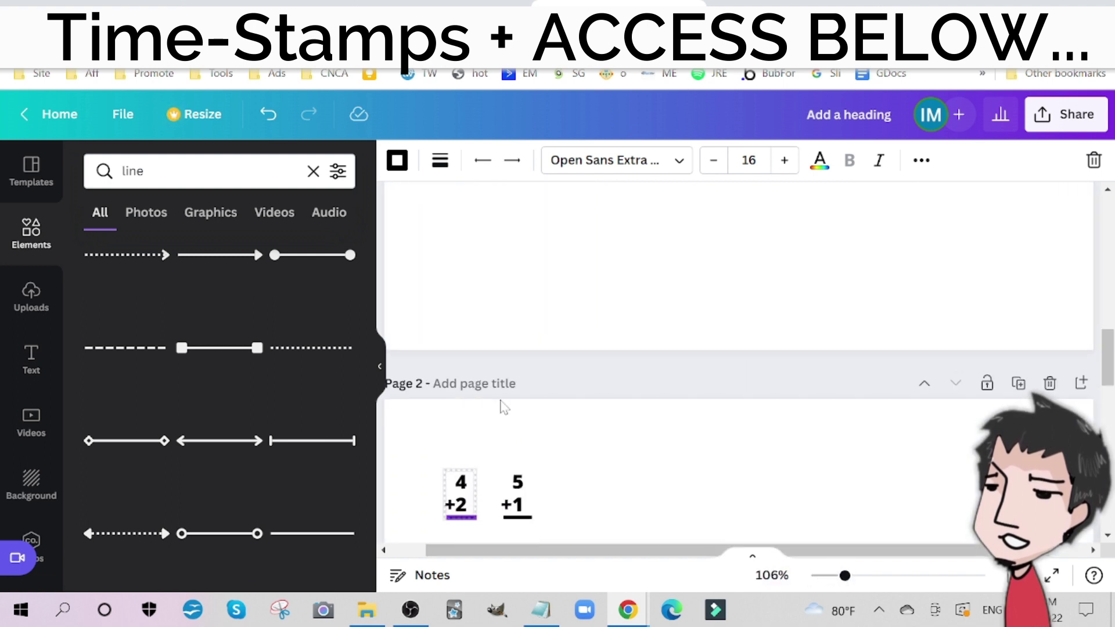
scroll(543, 386, "down", 5)
left_click(917, 168)
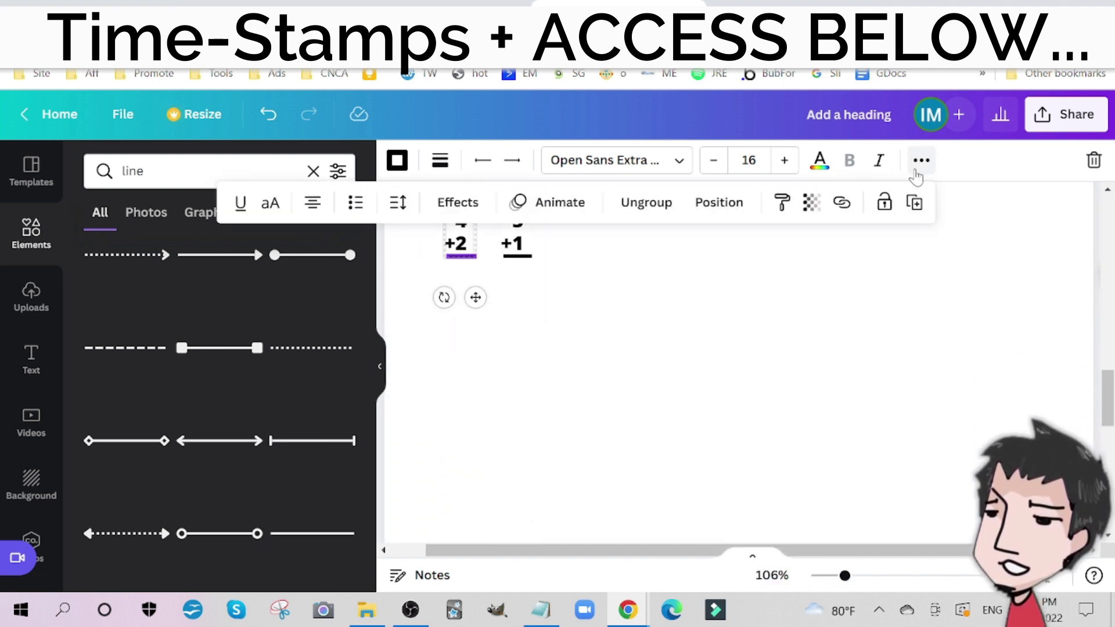
left_click(915, 203)
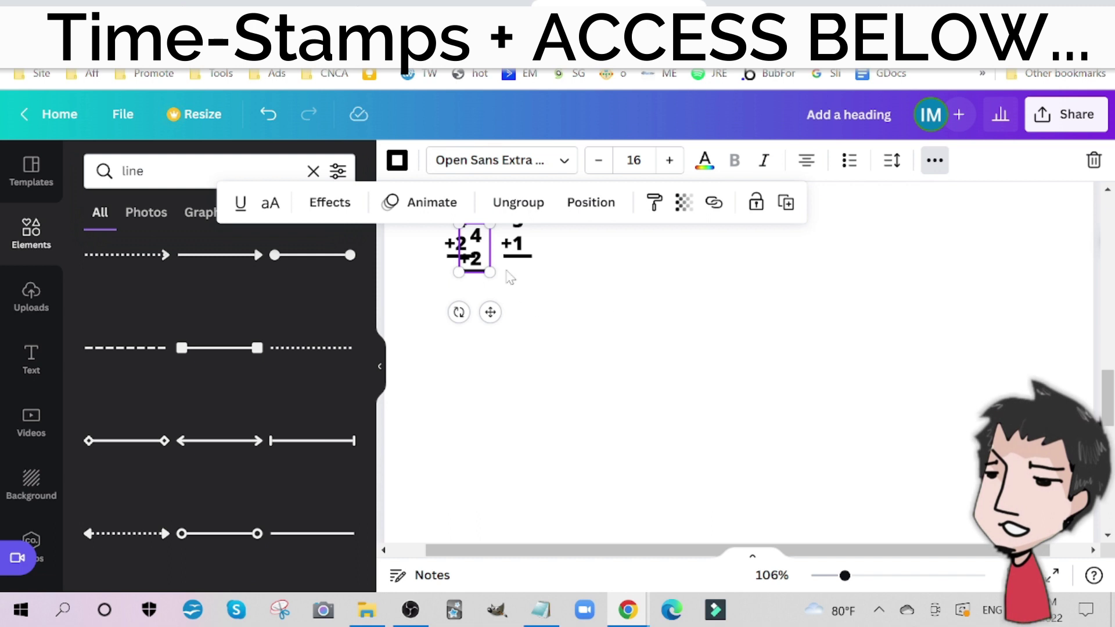
left_click_drag(487, 250, 473, 284)
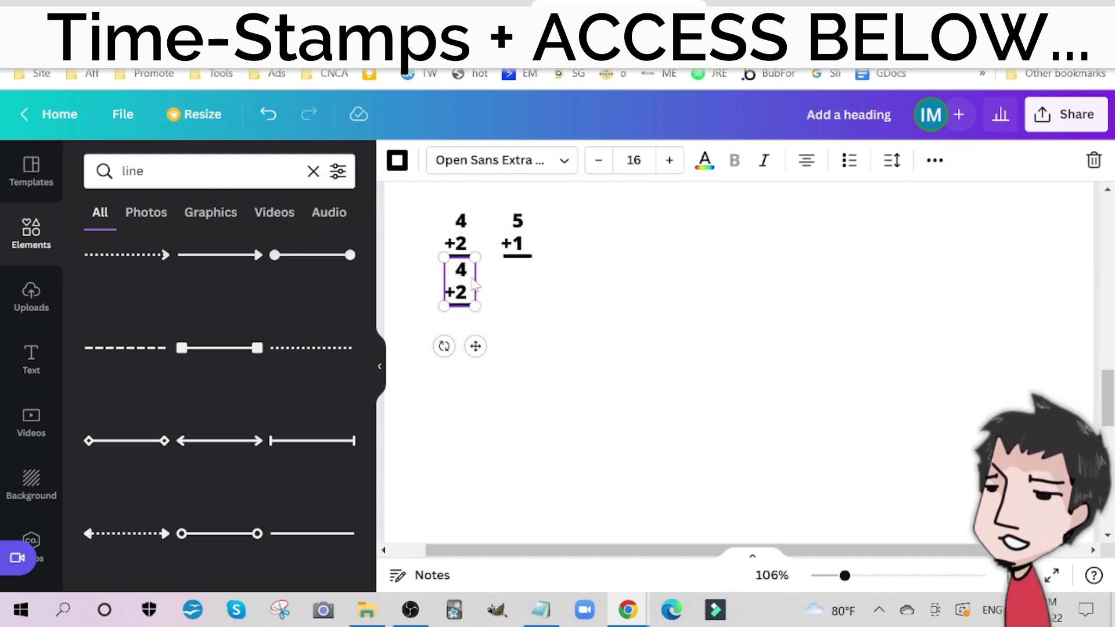
Step: Change the copy's upper number to 6, ungroup the copy and delete its +2 and line, keeping only the 6
double_click(465, 273)
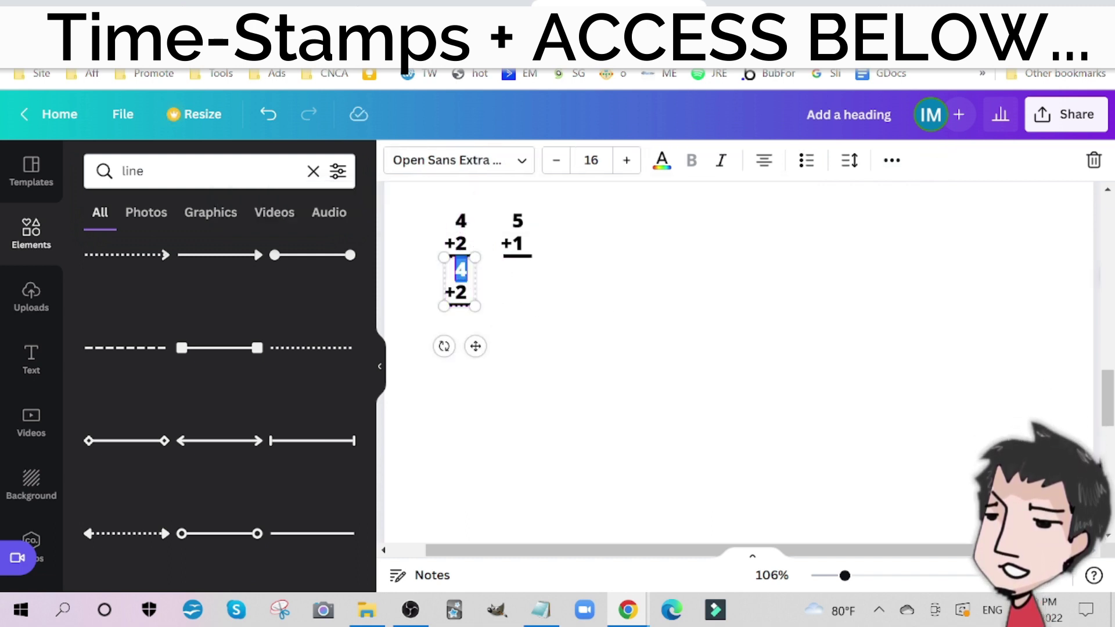
type("6")
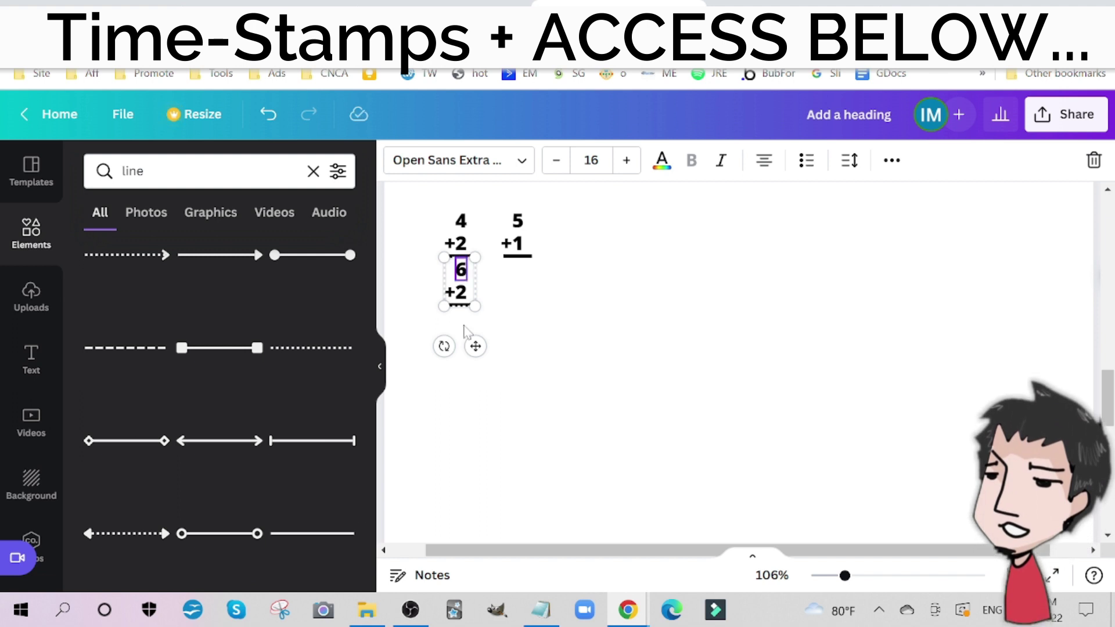
left_click(470, 300)
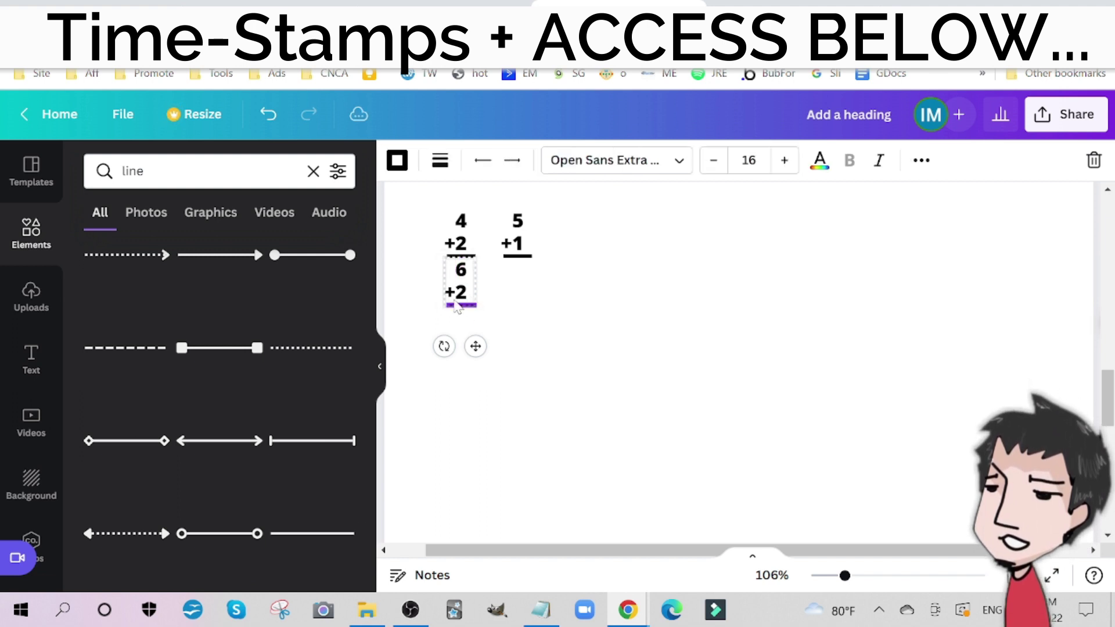
left_click(575, 328)
left_click(468, 303)
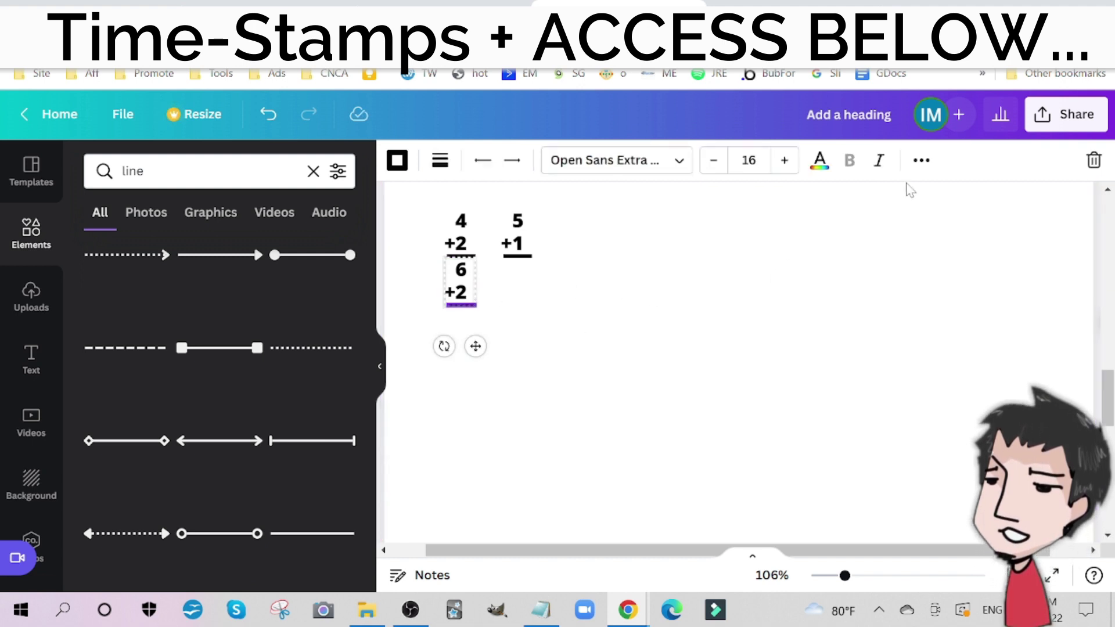
left_click(922, 160)
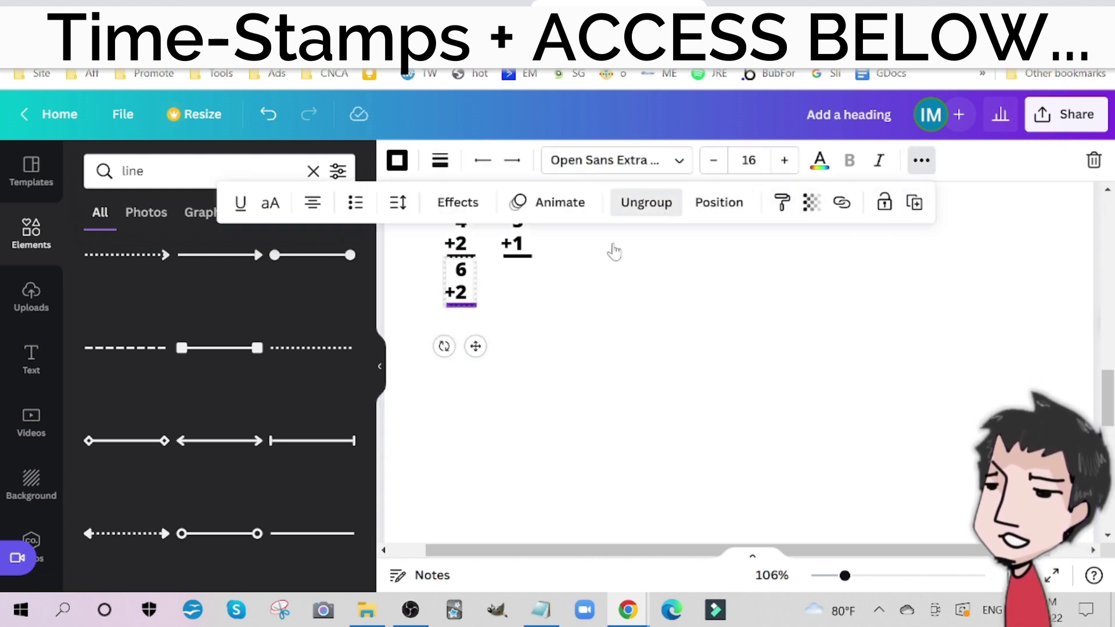
left_click(514, 319)
left_click_drag(509, 307, 444, 300)
key("Delete")
Step: Duplicate the answer 6 and place the copy beneath the line of the 5 + 1 problem
left_click(460, 269)
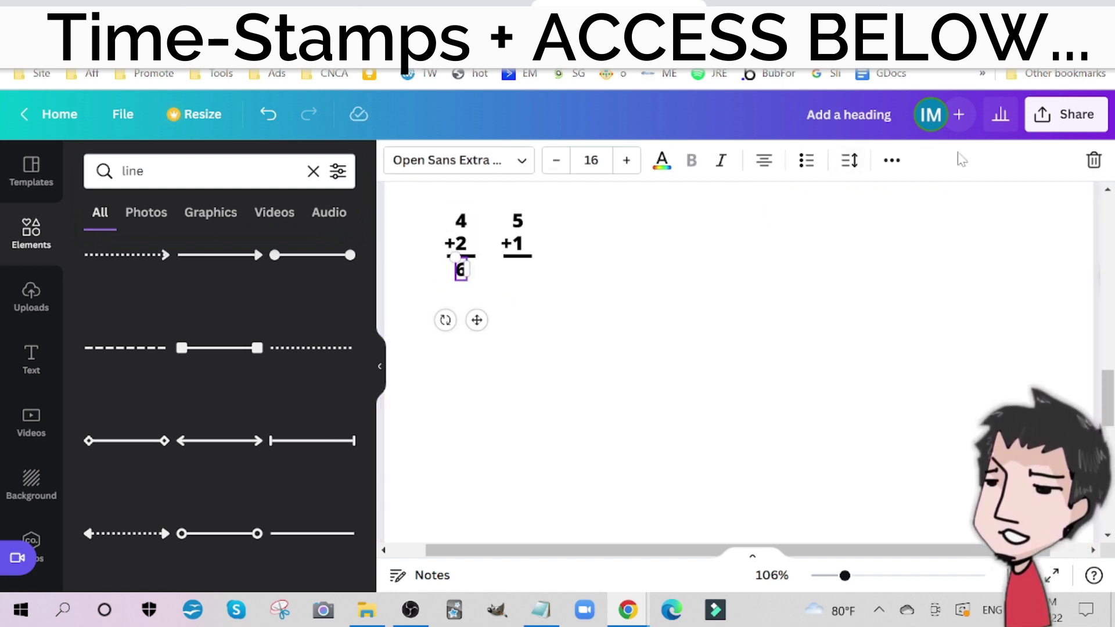
left_click(891, 161)
left_click(884, 202)
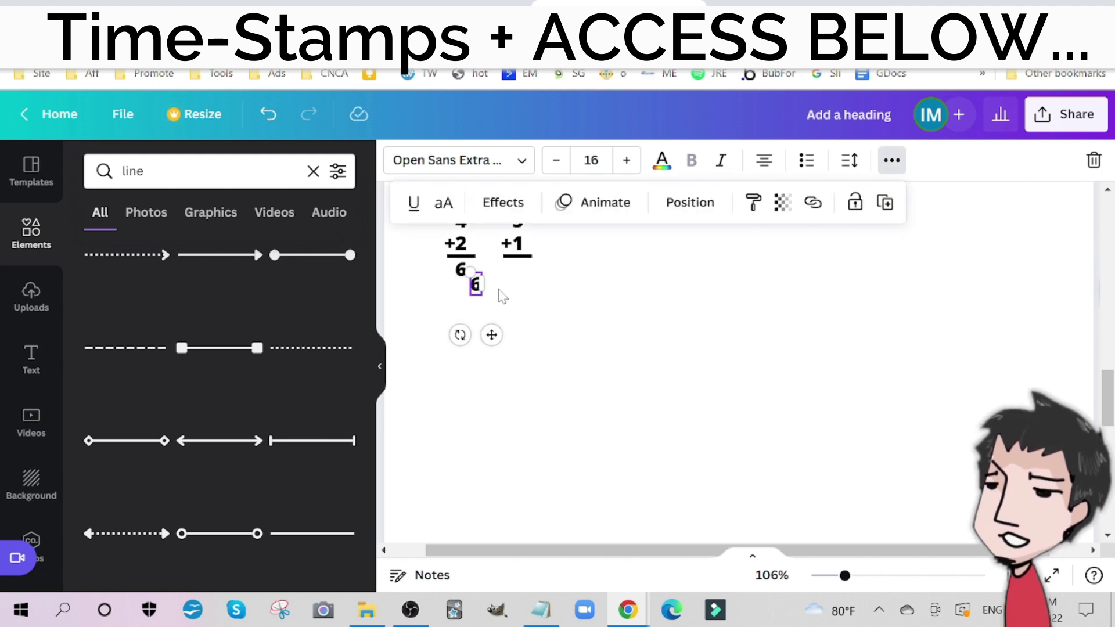
left_click_drag(475, 285, 514, 272)
left_click(663, 355)
scroll(699, 344, "up", 1)
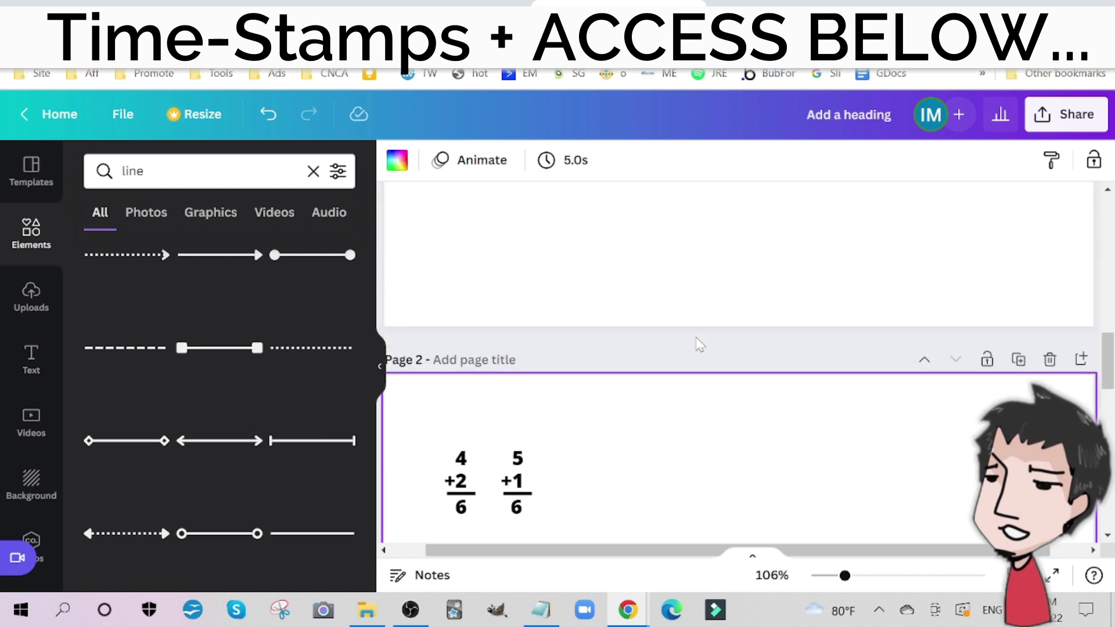
scroll(661, 355, "down", 2)
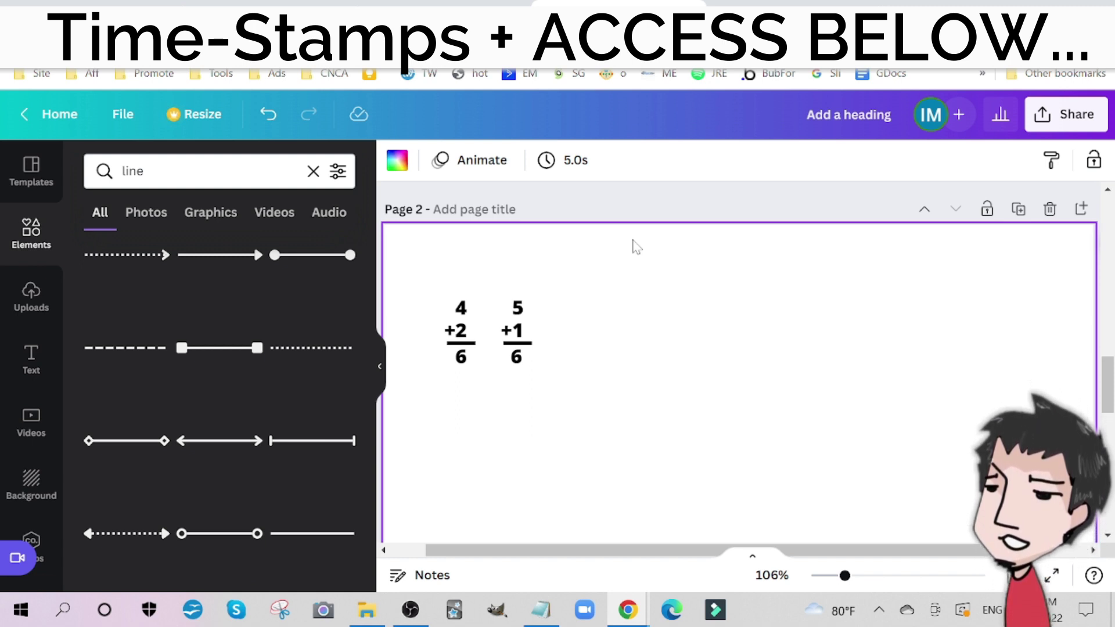
Step: Switch to the math worksheet editor and generate the solutions preview for its multiplication pages
left_click(874, 2)
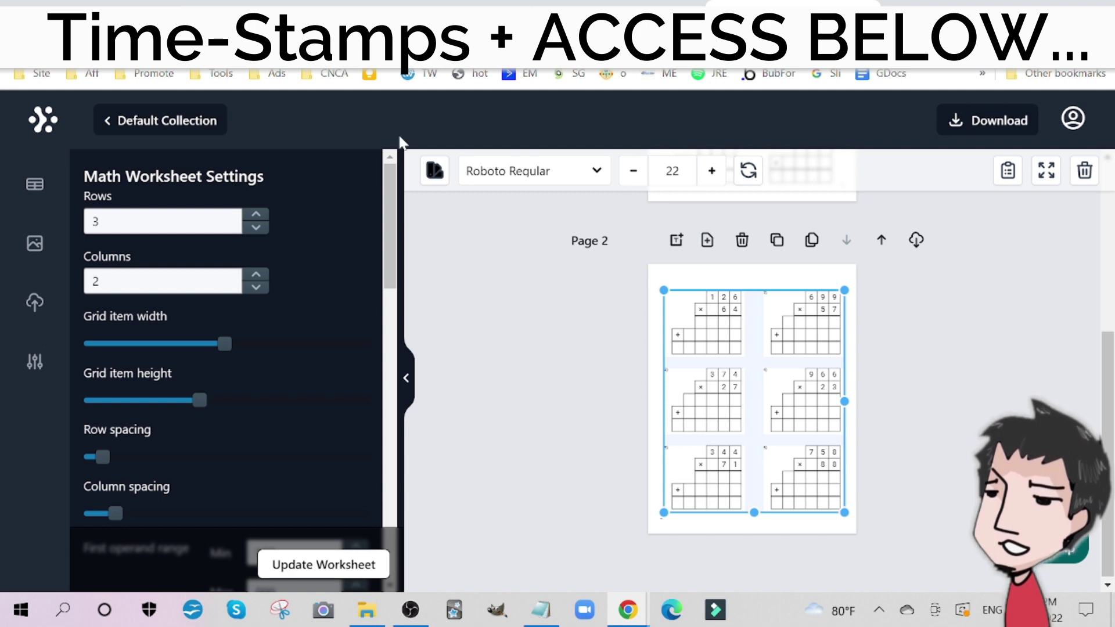
scroll(495, 313, "up", 5)
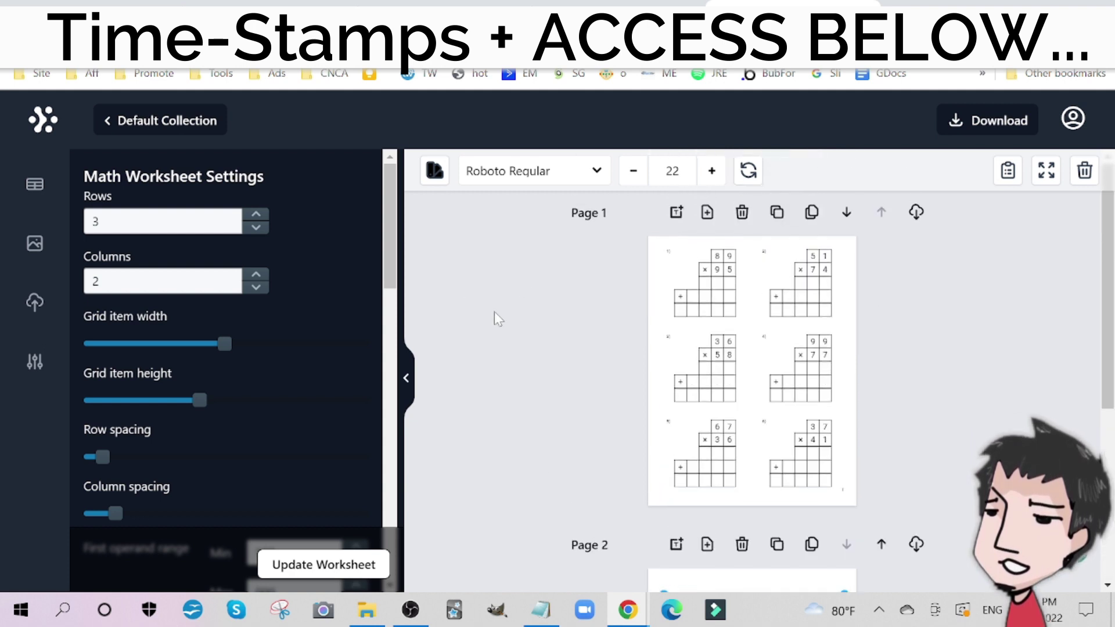
left_click(567, 331)
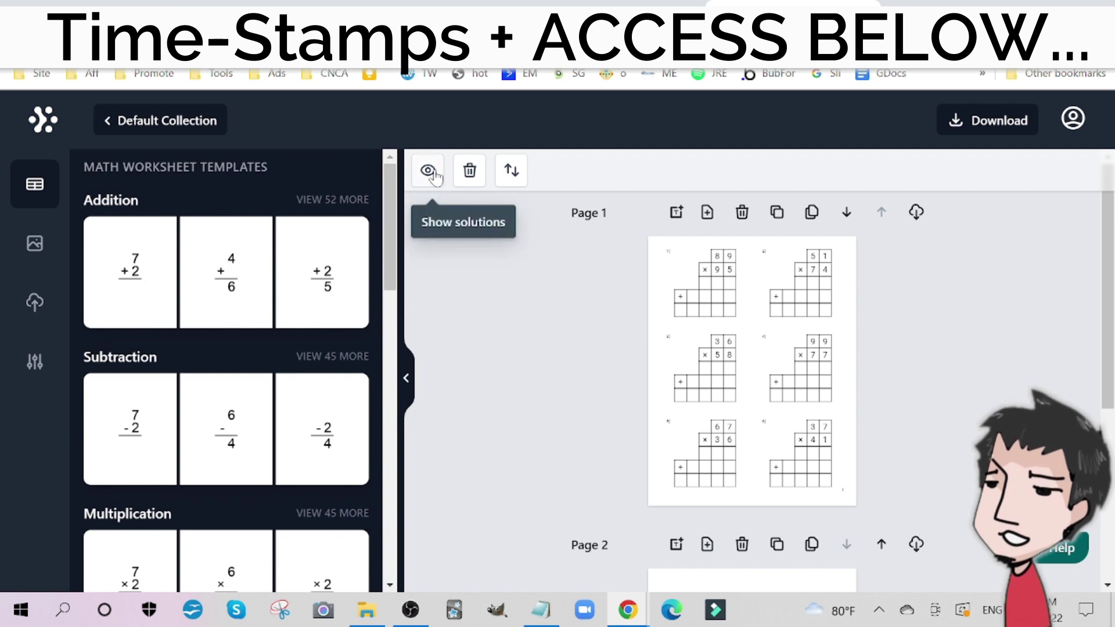
left_click(430, 171)
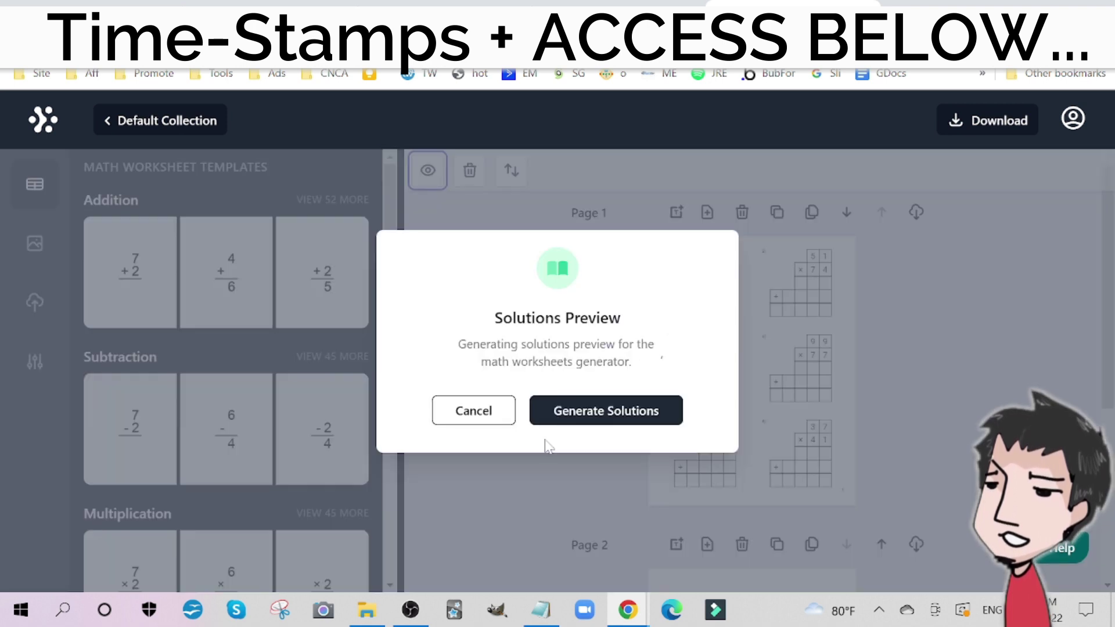
left_click(583, 428)
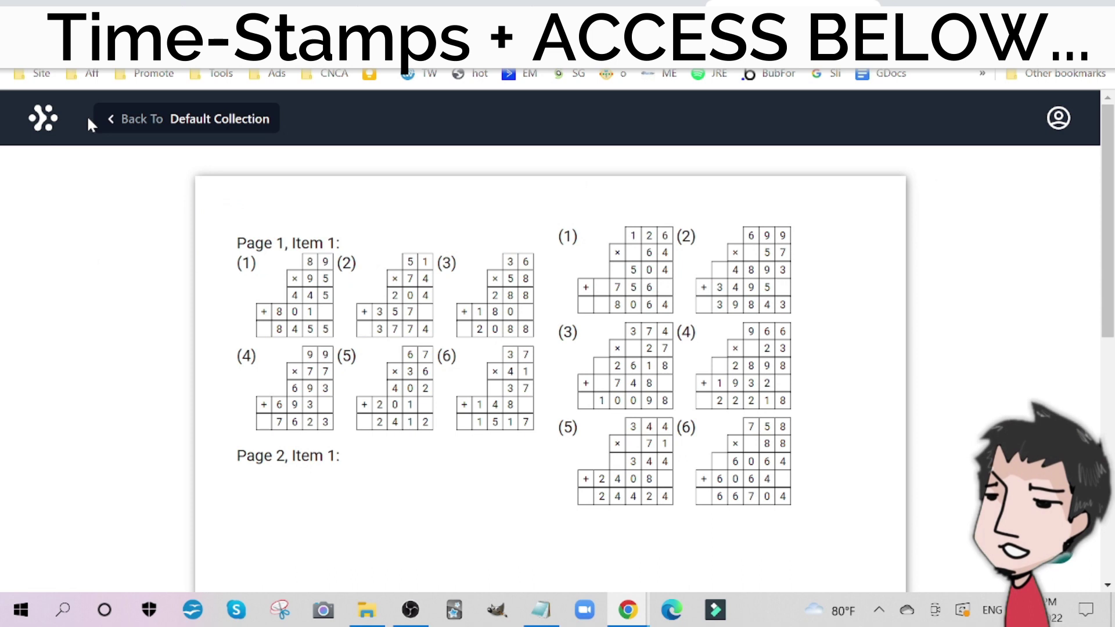
Step: Return to the worksheet editor and examine the solutions page together with the multiplication worksheet pages
left_click(136, 128)
scroll(759, 349, "down", 8)
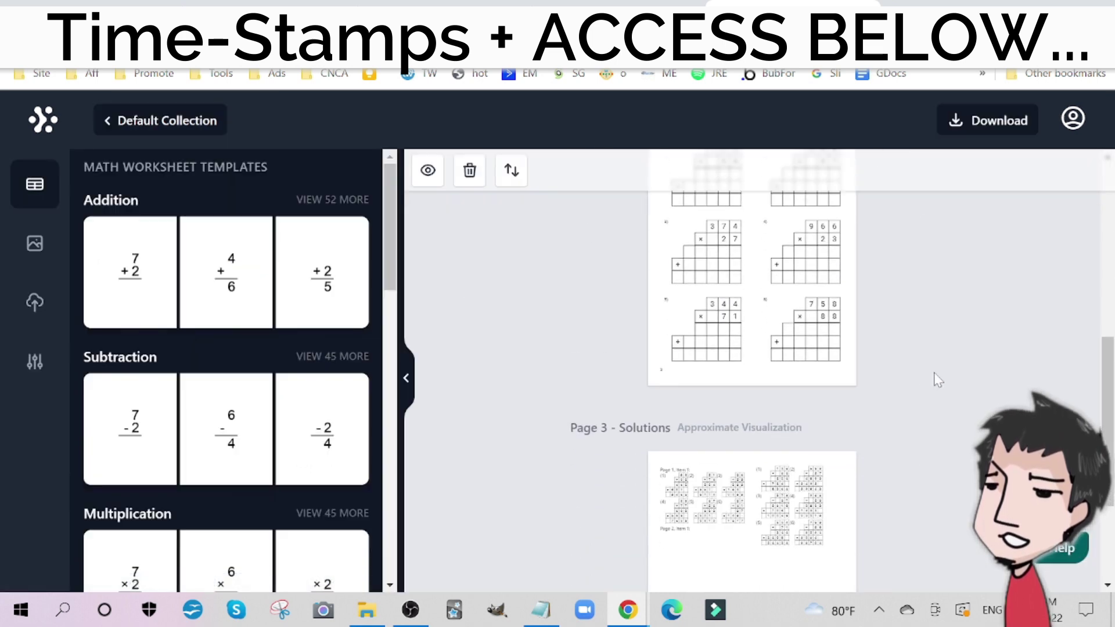
scroll(938, 381, "down", 3)
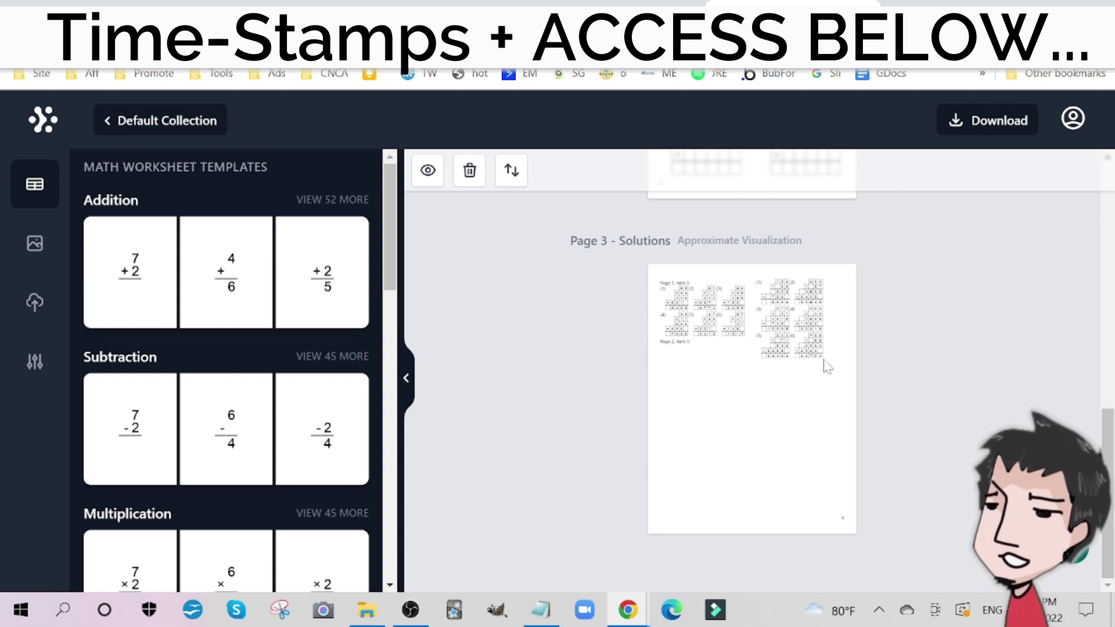
scroll(869, 366, "up", 10)
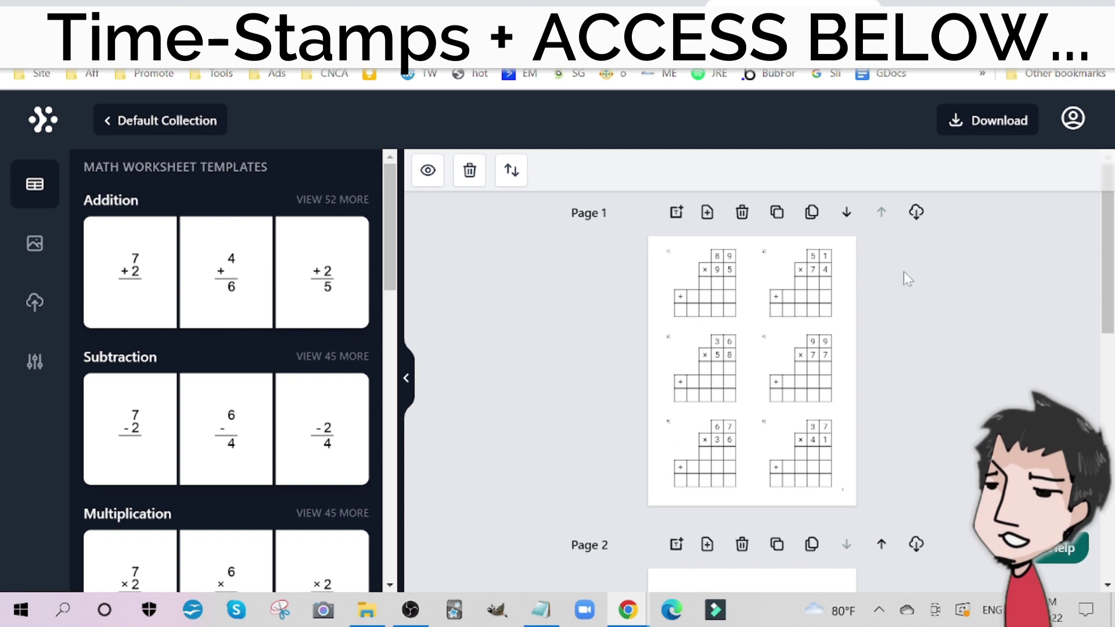
Step: Switch to Canva, duplicate page 1 and delete the 4 + 2 and 5 + 1 problems from the first page
left_click(618, 4)
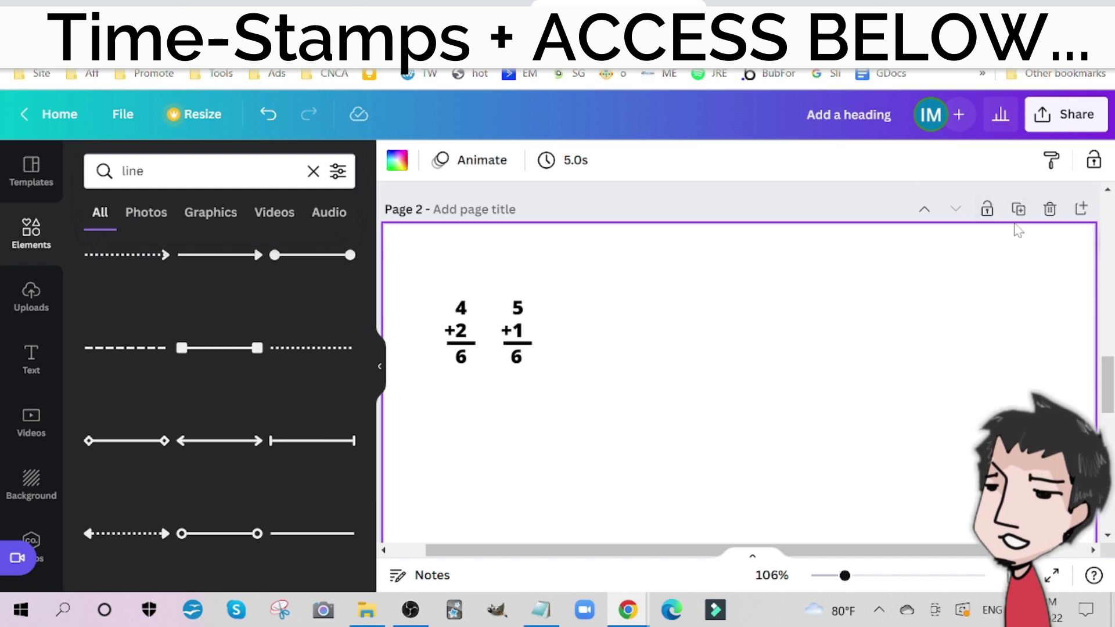
scroll(878, 404, "up", 5)
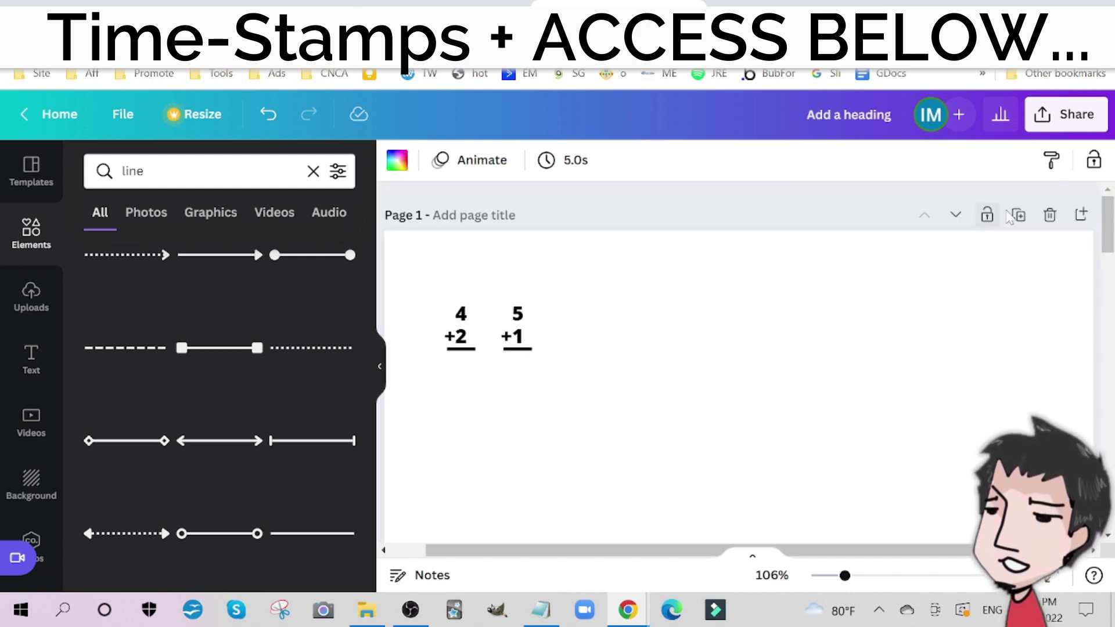
left_click(1020, 216)
scroll(480, 385, "up", 5)
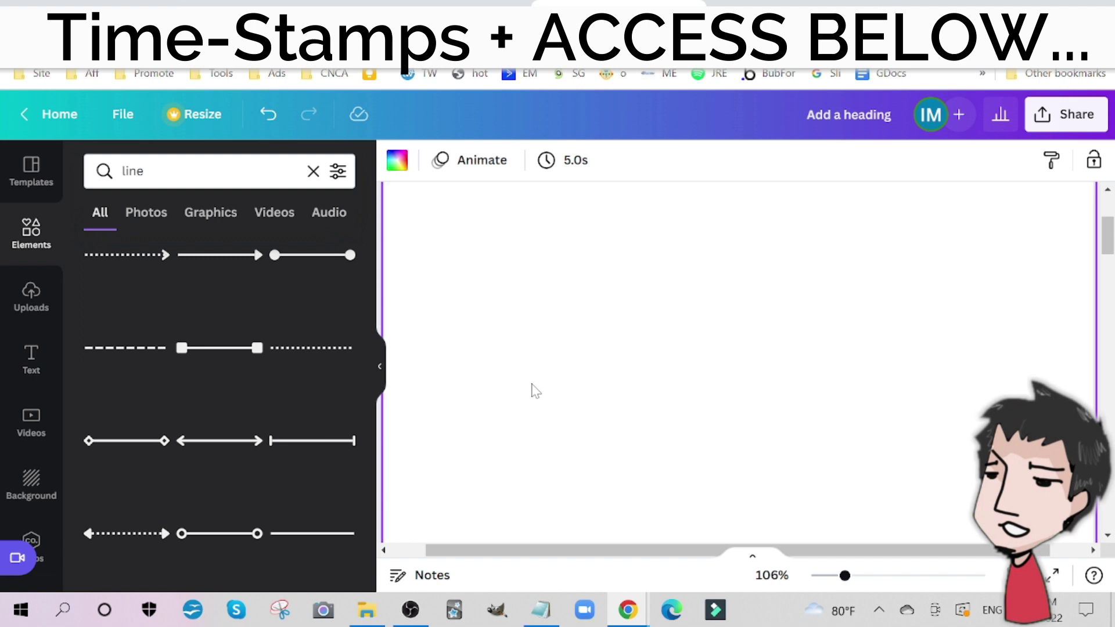
left_click_drag(608, 371, 439, 289)
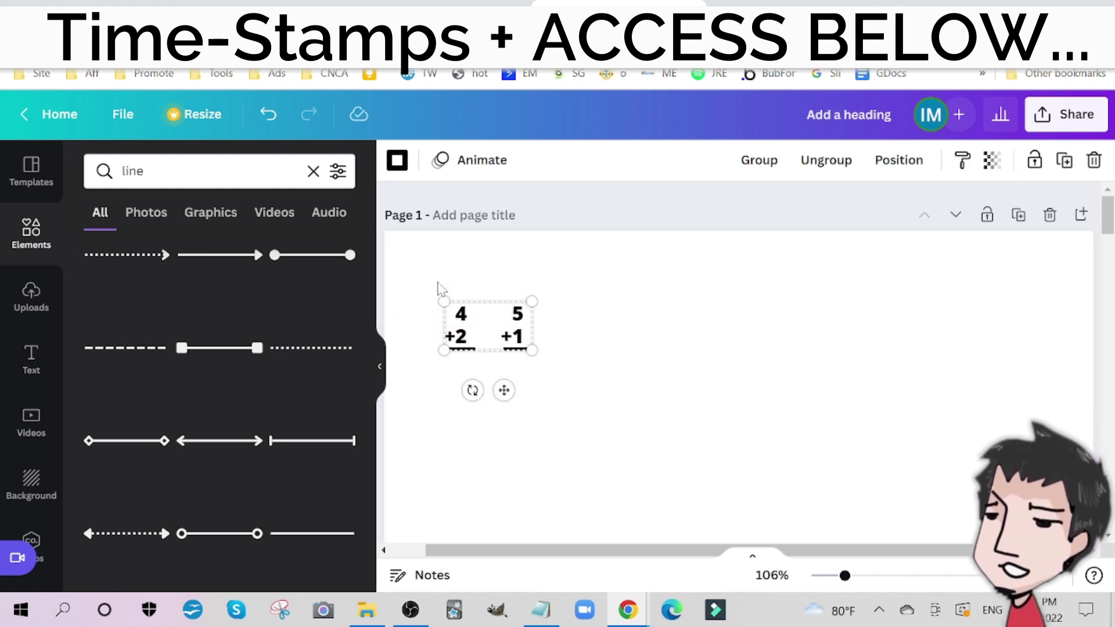
key("Delete")
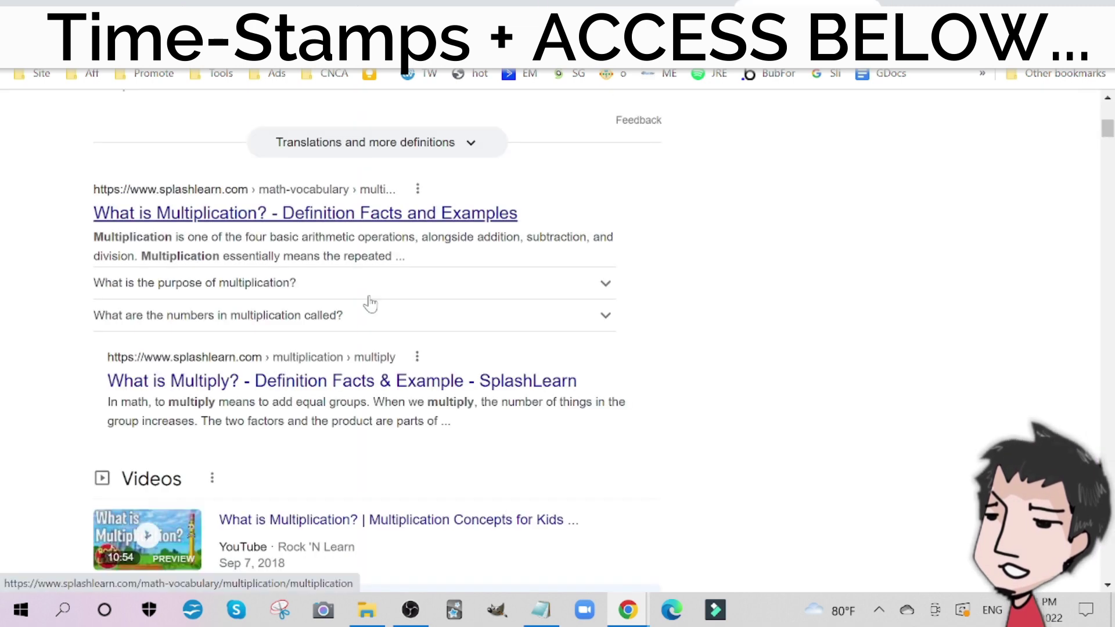
Step: Switch to the Google search for "explain multiplication" and examine its results
scroll(374, 337, "up", 7)
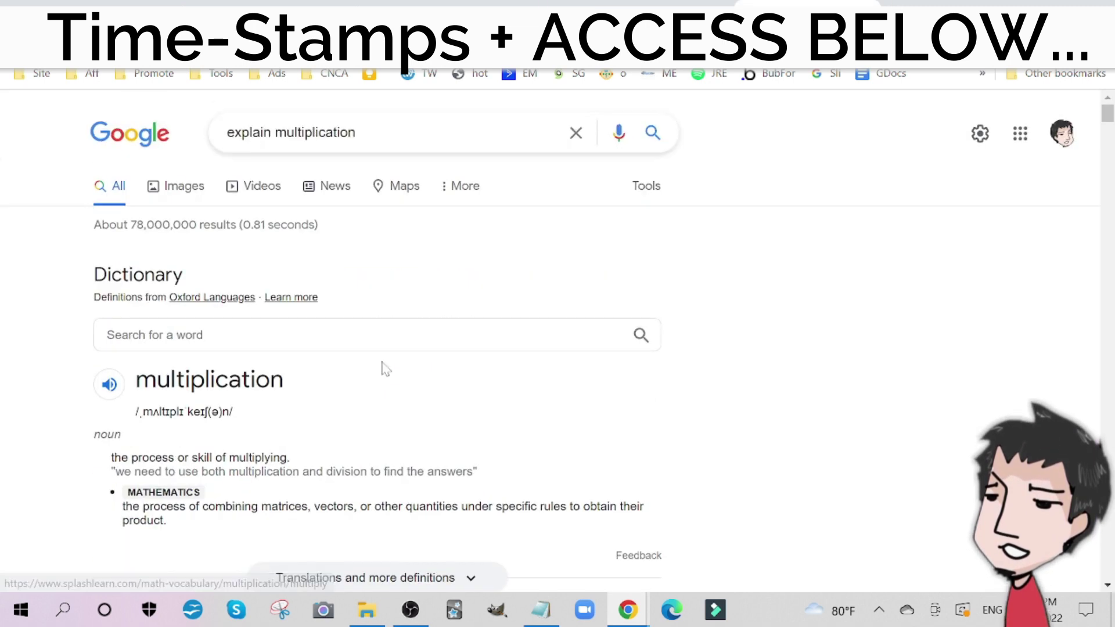